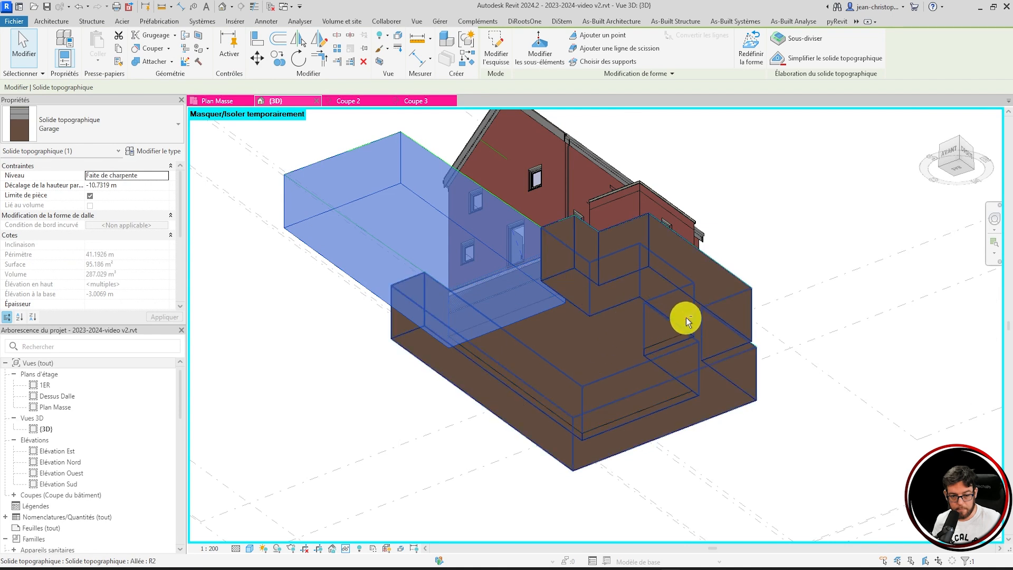
Temporarily hide the Allée, Générique - 1000 mm and Garage toposolids in the 3D view to expose the underside of the house
{"action": "left_click", "coordinate": [696, 318]}
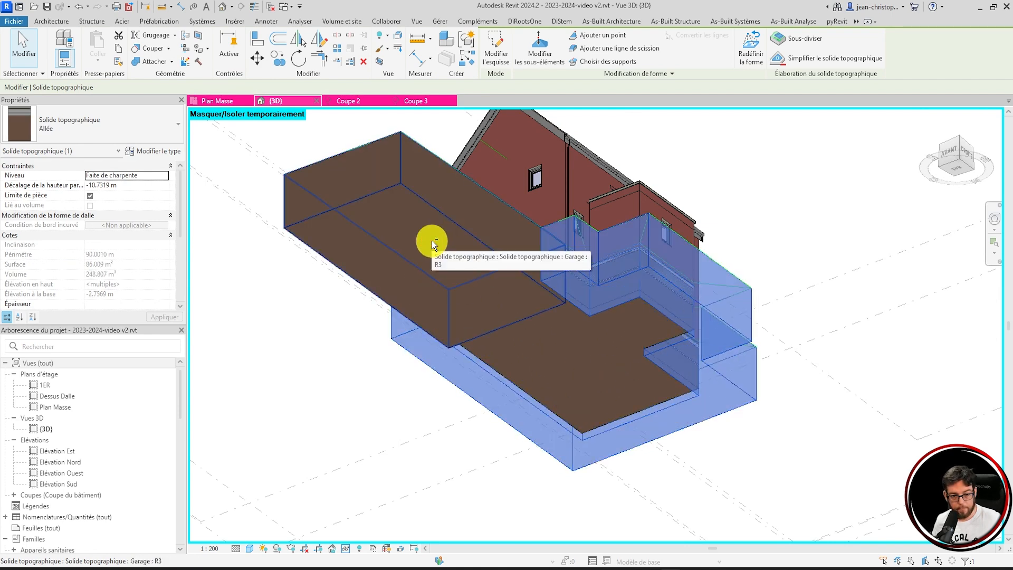
{"action": "left_click", "coordinate": [345, 549]}
{"action": "left_click", "coordinate": [433, 520]}
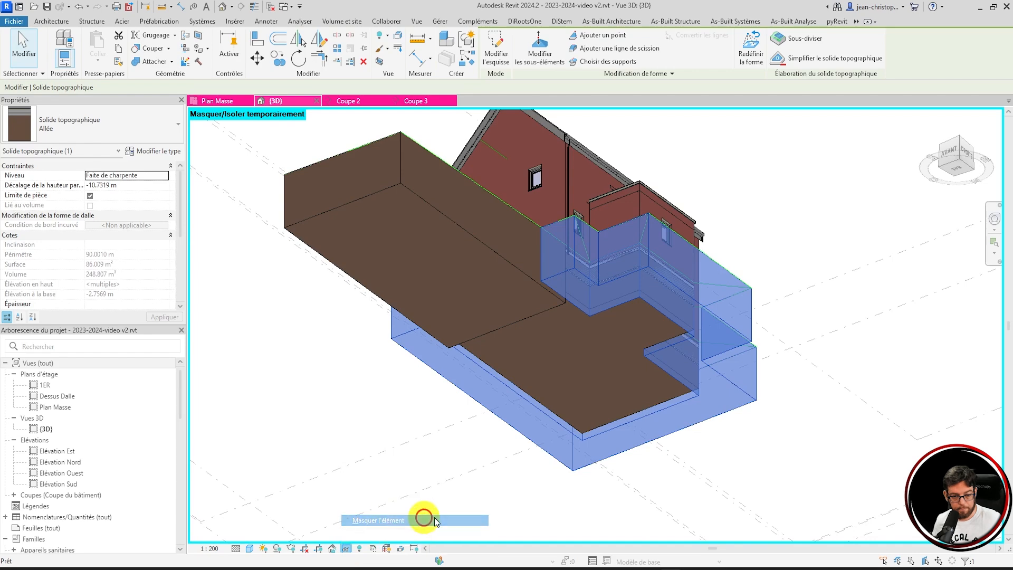
{"action": "left_click", "coordinate": [565, 374]}
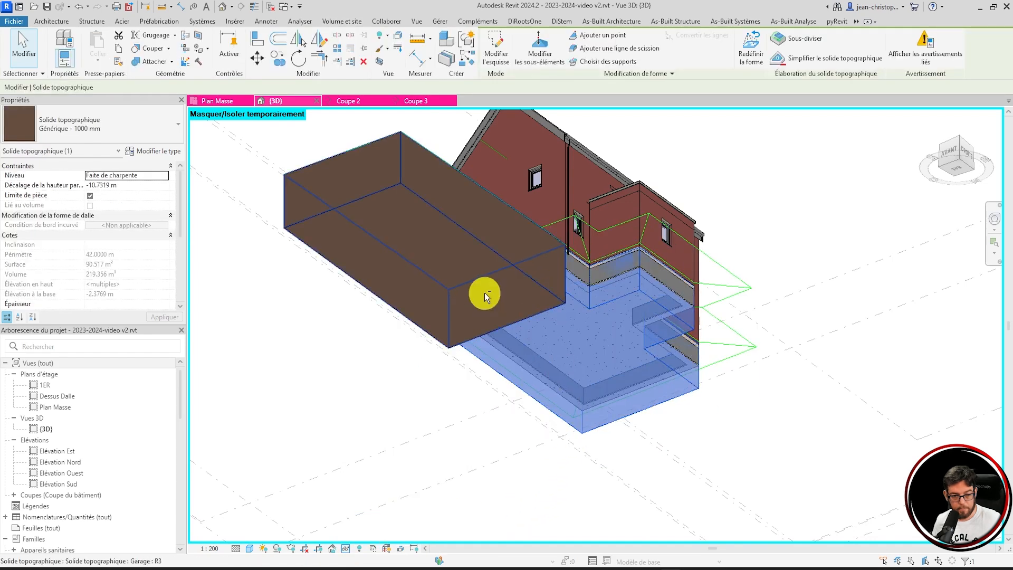
{"action": "left_click", "coordinate": [484, 294], "text": "ctrl"}
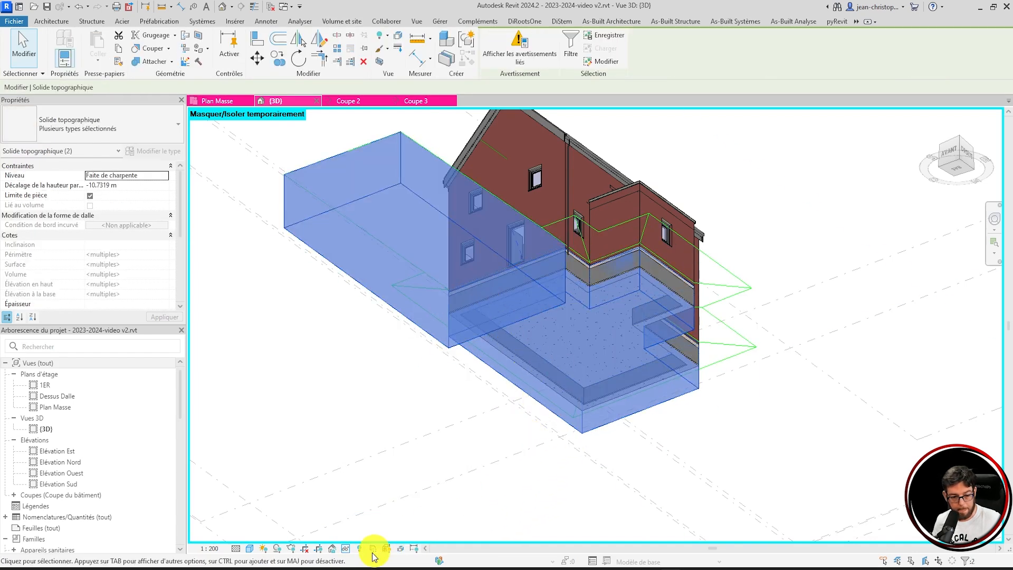
{"action": "left_click", "coordinate": [347, 550]}
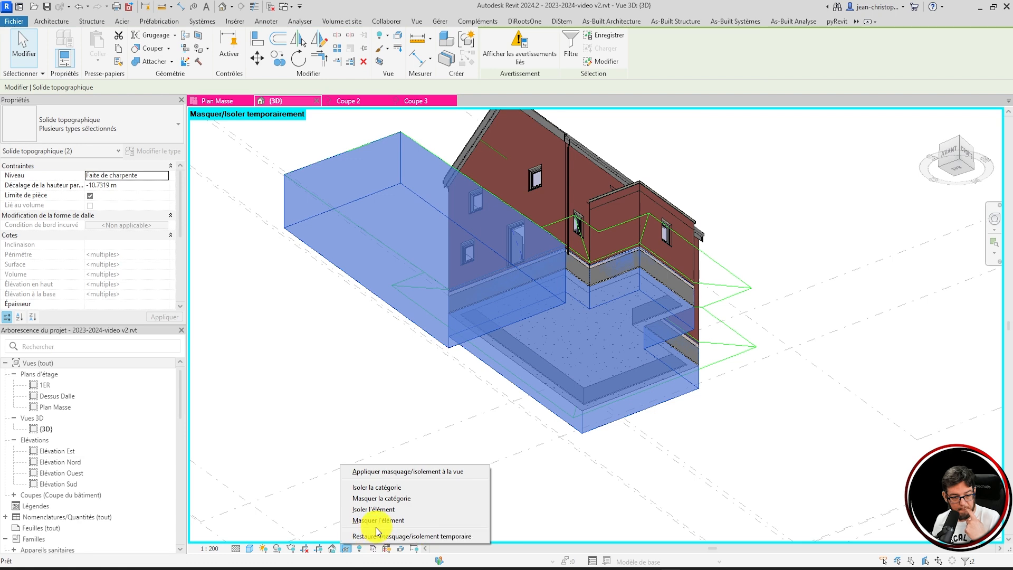
{"action": "left_click", "coordinate": [376, 537]}
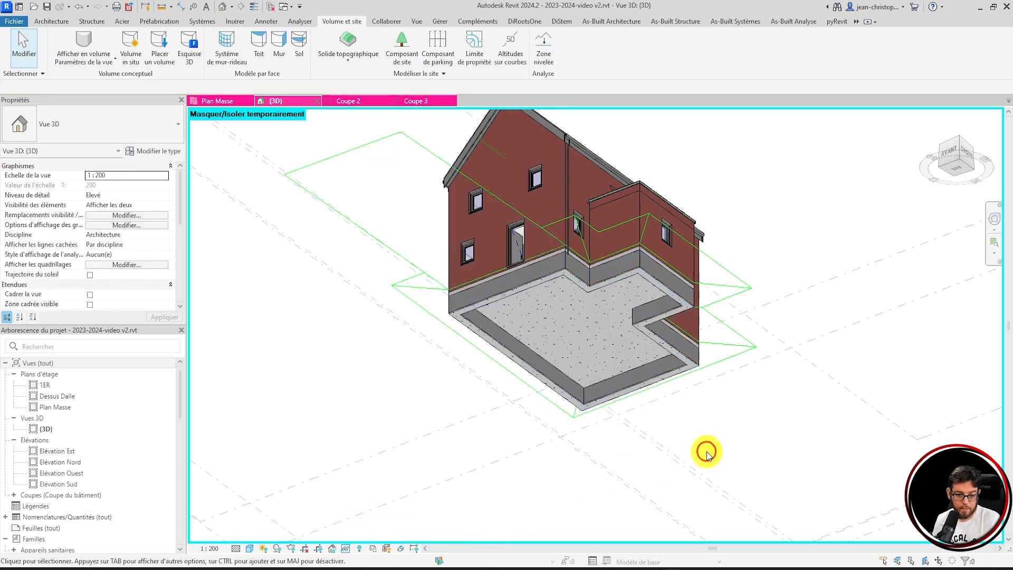
Examine the ground floor build-up, footings and surrounding toposolids around the house base in section Coupe 2
{"action": "middle_click_drag", "start_coordinate": [442, 289], "coordinate": [454, 461], "text": "shift"}
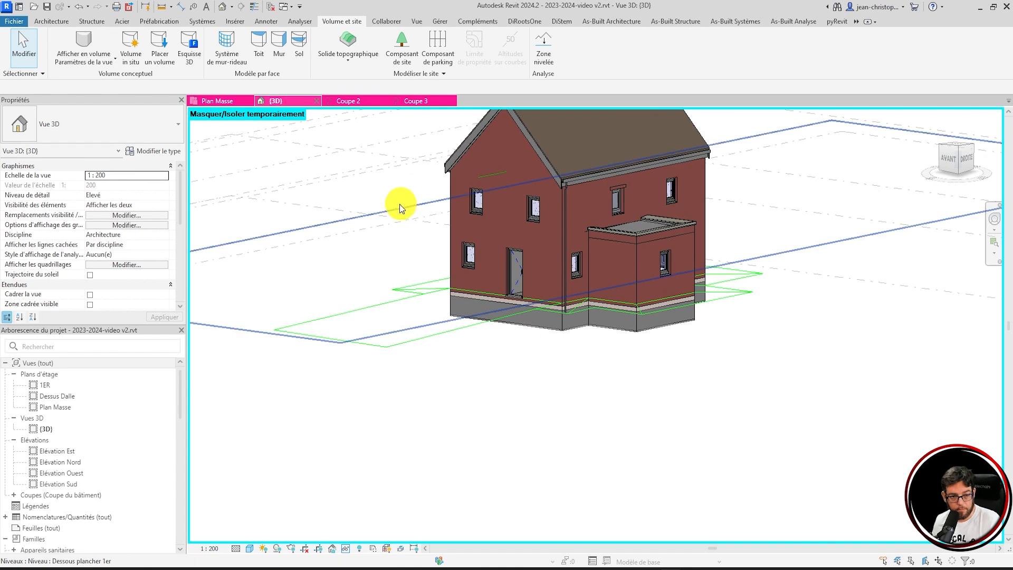
{"action": "left_click", "coordinate": [353, 100]}
{"action": "scroll", "coordinate": [604, 318], "scroll_direction": "down", "scroll_amount": 3}
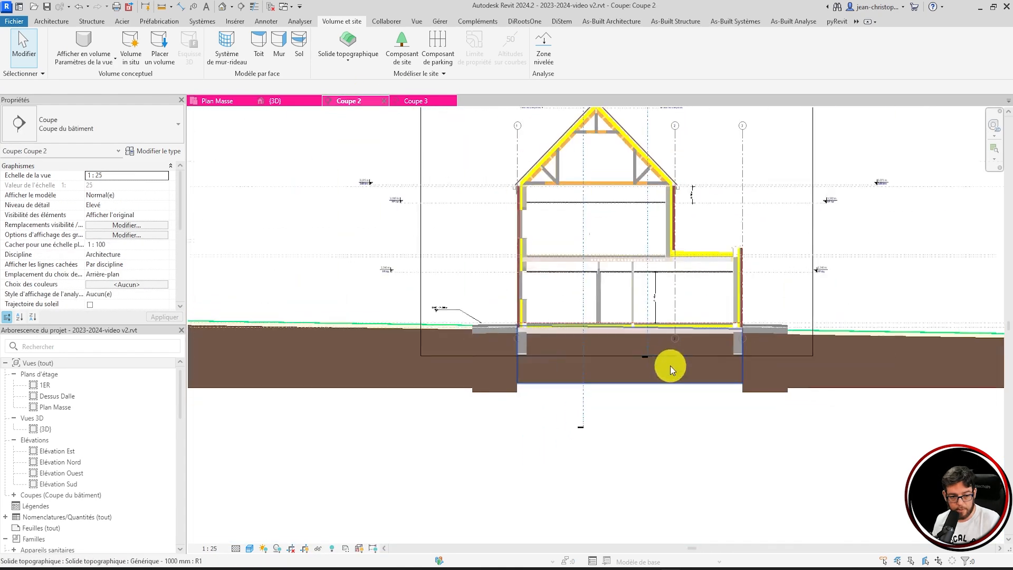
{"action": "scroll", "coordinate": [774, 316], "scroll_direction": "up", "scroll_amount": 4}
{"action": "scroll", "coordinate": [730, 360], "scroll_direction": "up", "scroll_amount": 5}
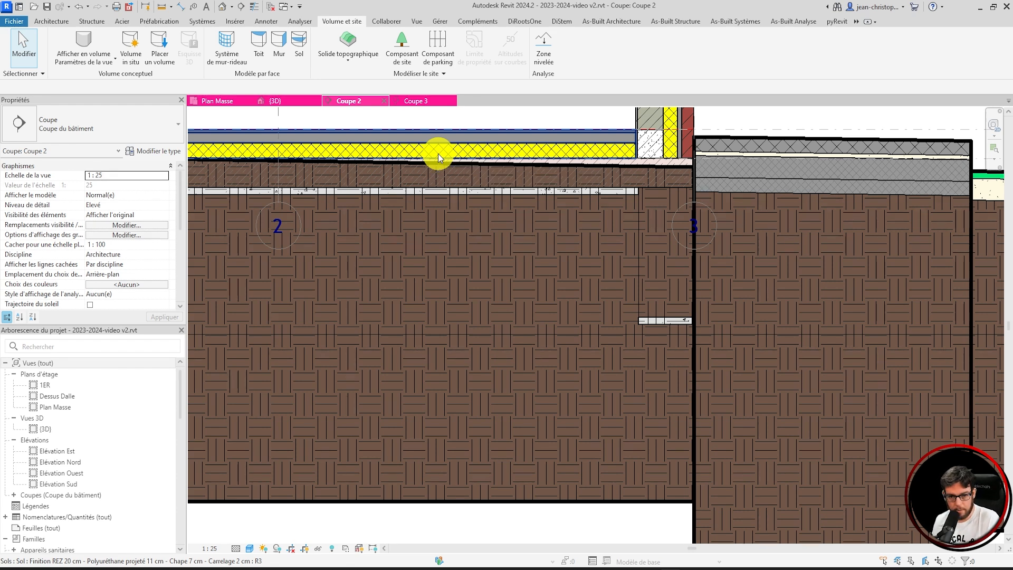
{"action": "scroll", "coordinate": [527, 174], "scroll_direction": "down", "scroll_amount": 2}
{"action": "scroll", "coordinate": [629, 271], "scroll_direction": "down", "scroll_amount": 3}
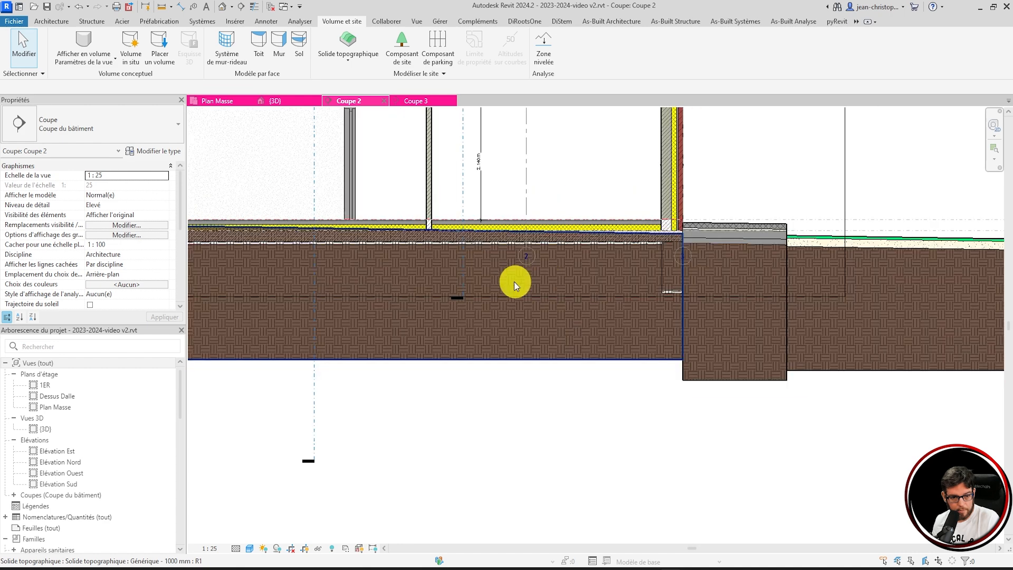
{"action": "scroll", "coordinate": [705, 293], "scroll_direction": "down", "scroll_amount": 4}
{"action": "scroll", "coordinate": [395, 266], "scroll_direction": "up", "scroll_amount": 3}
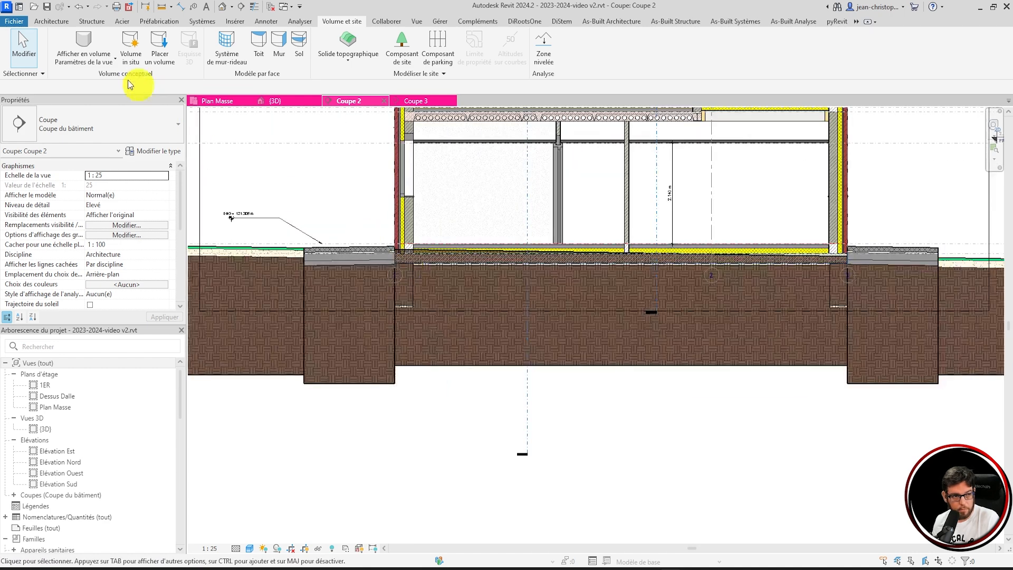
Draw a new level line across section Coupe 2 just below the foundations, at an elevation of about -1.43 m
{"action": "left_click", "coordinate": [53, 21]}
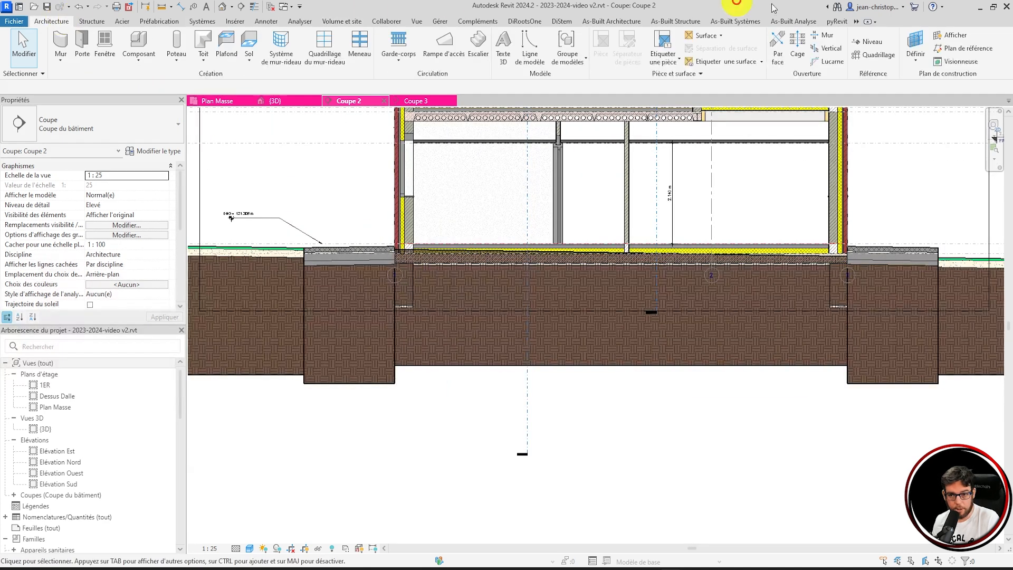
{"action": "left_click", "coordinate": [868, 41]}
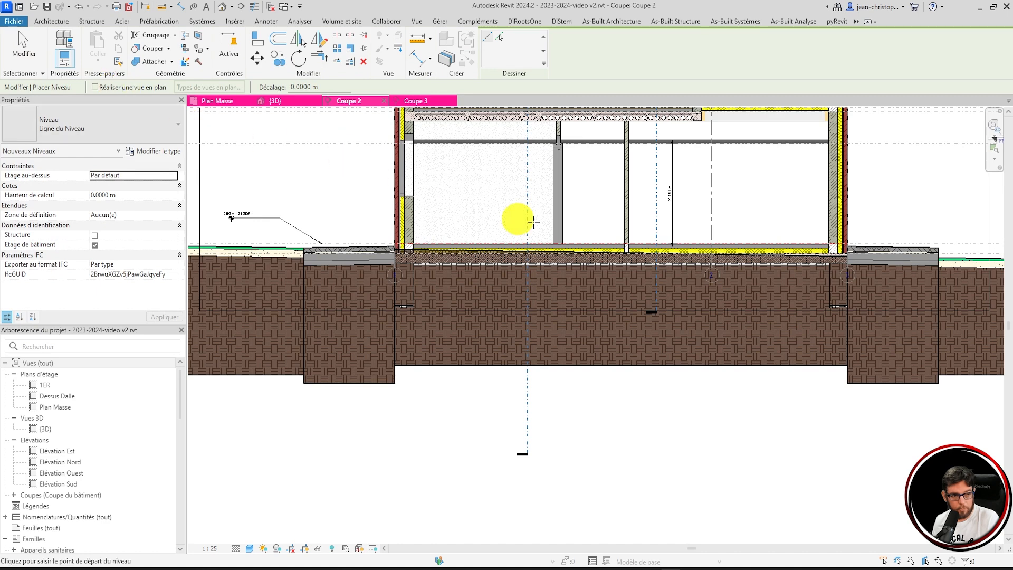
{"action": "scroll", "coordinate": [712, 249], "scroll_direction": "up", "scroll_amount": 5}
{"action": "scroll", "coordinate": [723, 281], "scroll_direction": "down", "scroll_amount": 8}
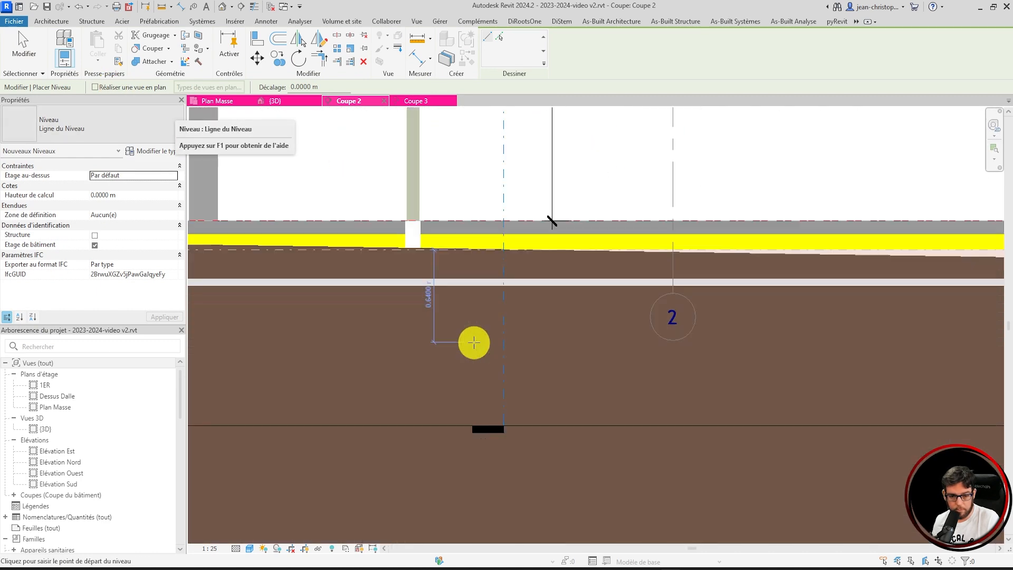
{"action": "scroll", "coordinate": [652, 296], "scroll_direction": "down", "scroll_amount": 3}
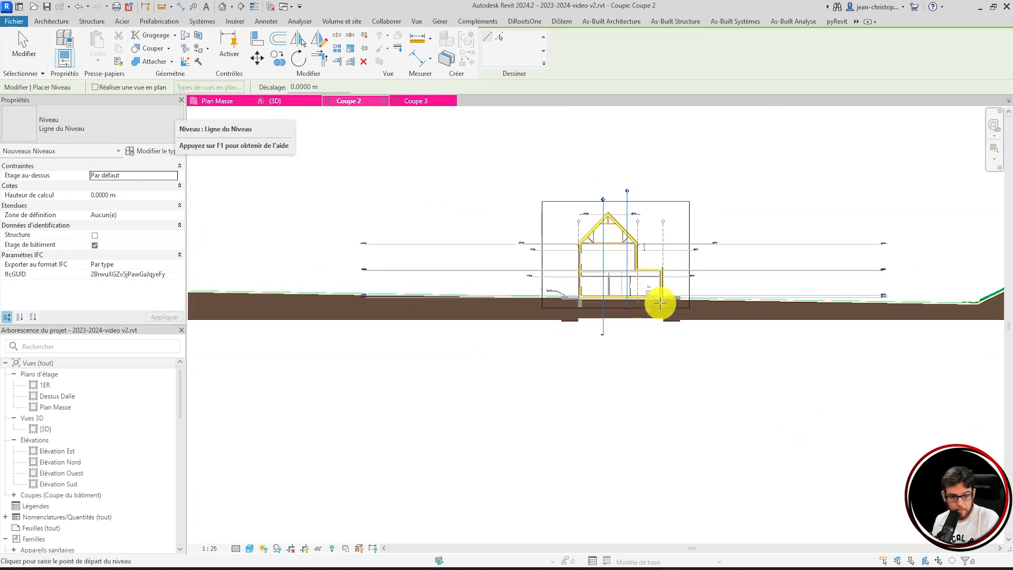
{"action": "left_click", "coordinate": [364, 308]}
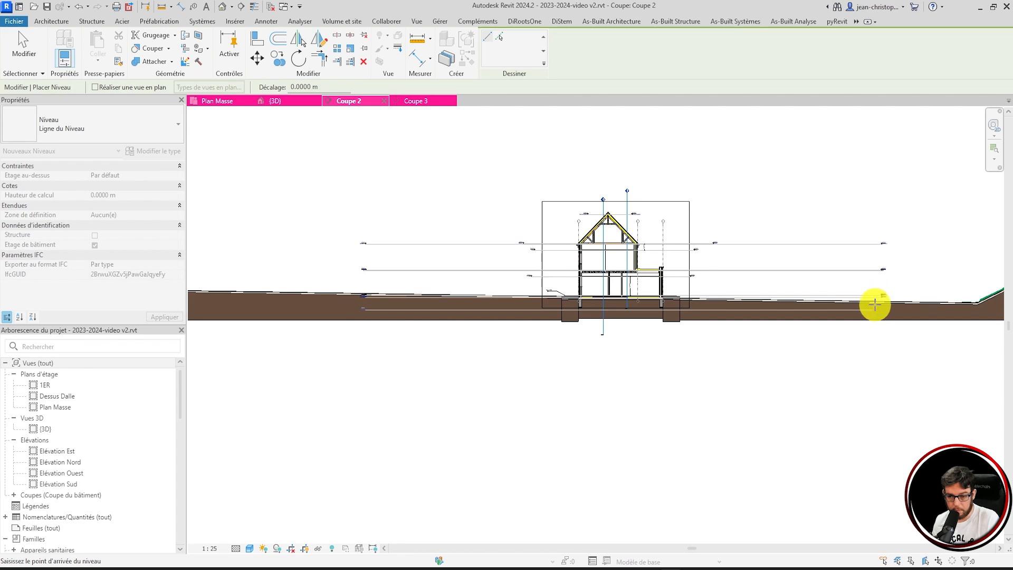
{"action": "left_click", "coordinate": [875, 304]}
{"action": "key", "text": "Escape"}
{"action": "key", "text": "Escape"}
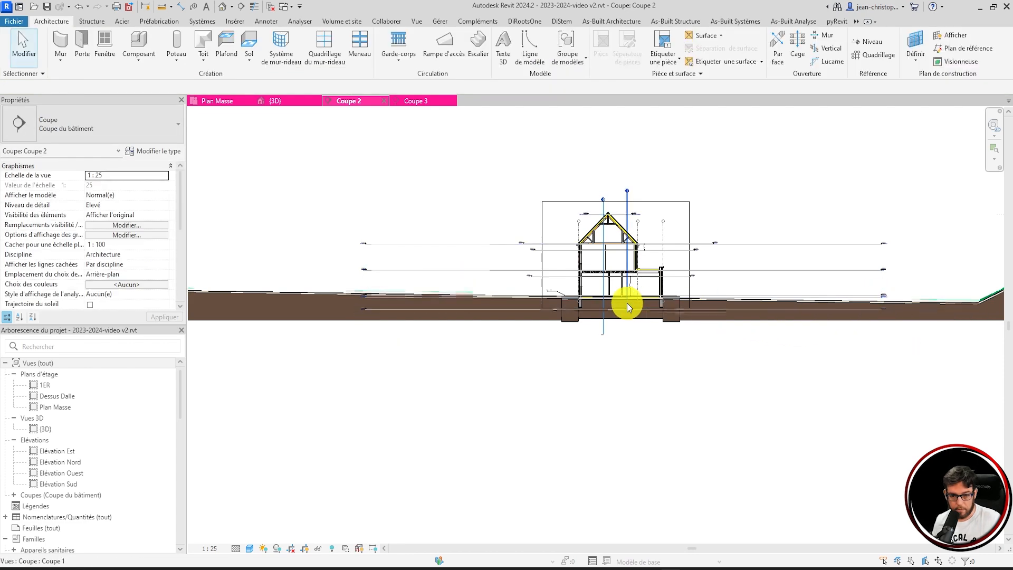
Rename the new level below the foundations as DESSOUS BP
{"action": "scroll", "coordinate": [627, 303], "scroll_direction": "up", "scroll_amount": 4}
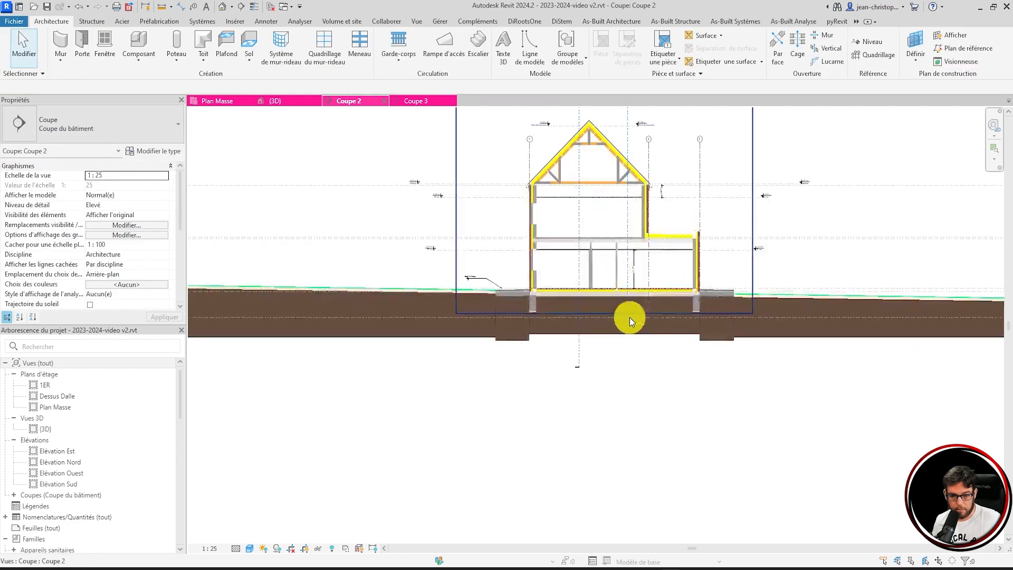
{"action": "left_click", "coordinate": [432, 394]}
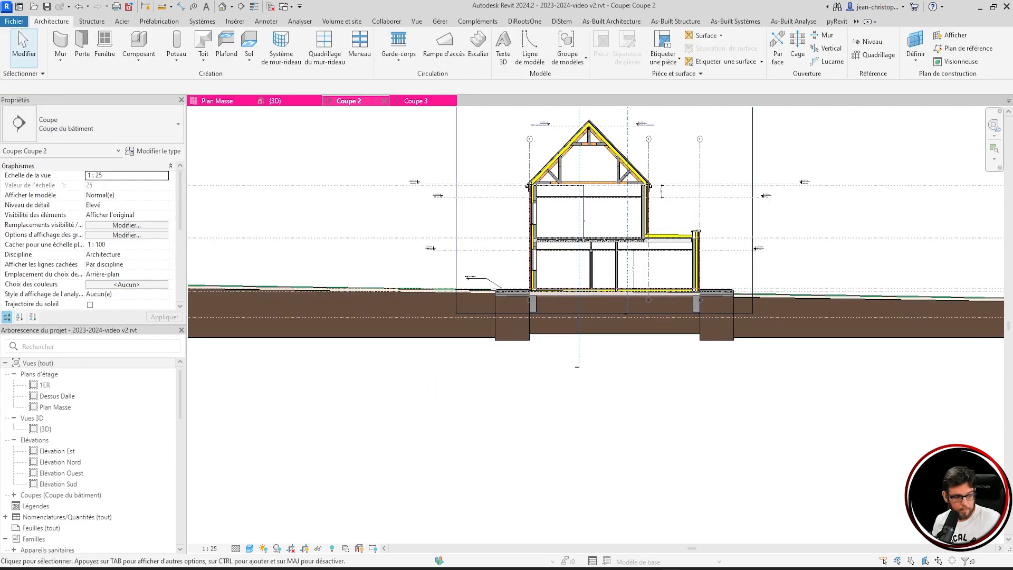
{"action": "left_click", "coordinate": [397, 323]}
{"action": "scroll", "coordinate": [530, 311], "scroll_direction": "up", "scroll_amount": 5}
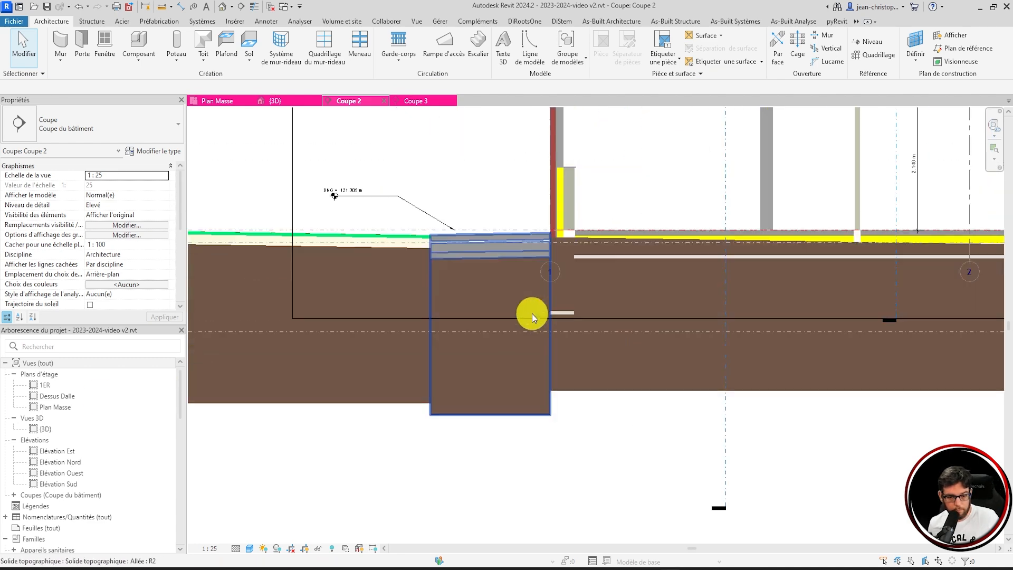
{"action": "scroll", "coordinate": [581, 332], "scroll_direction": "up", "scroll_amount": 3}
{"action": "left_click", "coordinate": [581, 331]}
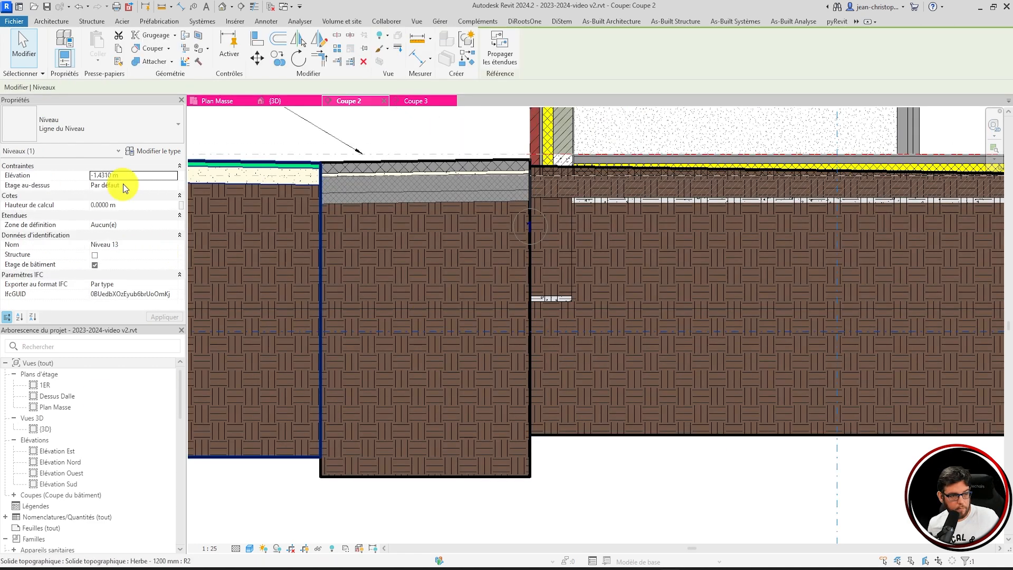
{"action": "left_click", "coordinate": [133, 244]}
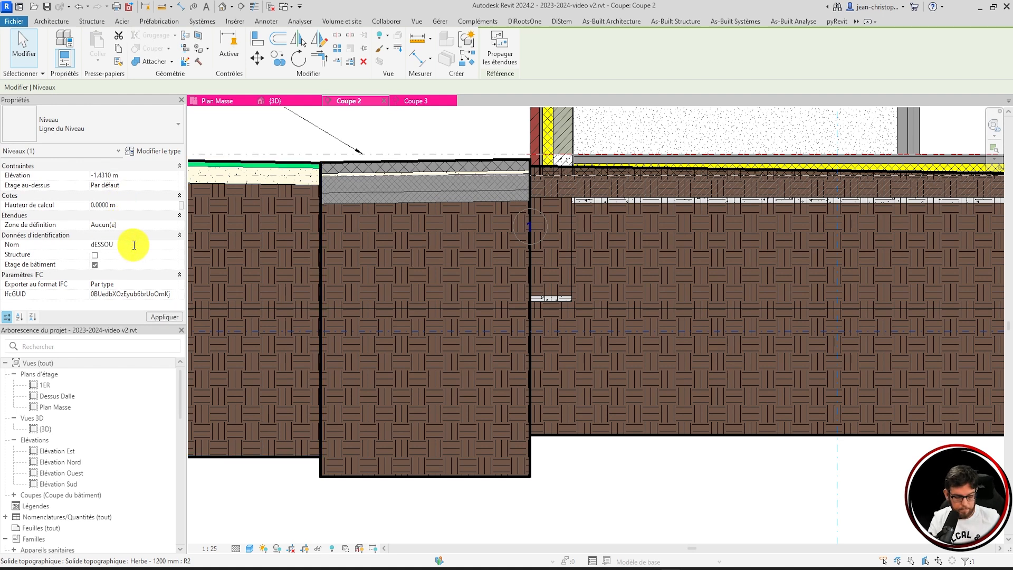
{"action": "key", "text": "BackSpace"}
{"action": "key", "text": "BackSpace"}
{"action": "key", "text": "BackSpace"}
{"action": "key", "text": "BackSpace"}
{"action": "key", "text": "BackSpace"}
{"action": "key", "text": "BackSpace"}
{"action": "key", "text": "BackSpace"}
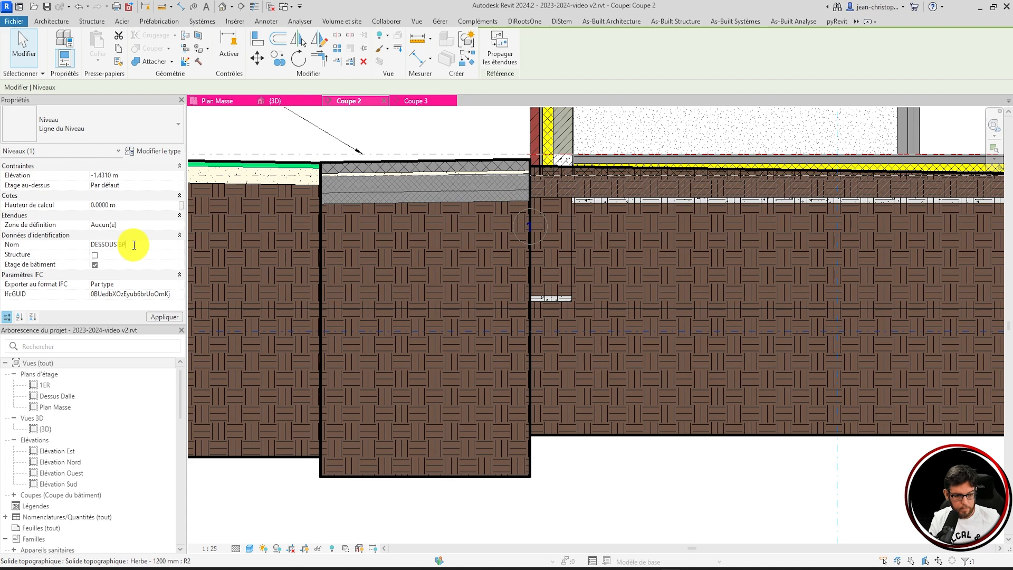
{"action": "key", "text": "Escape"}
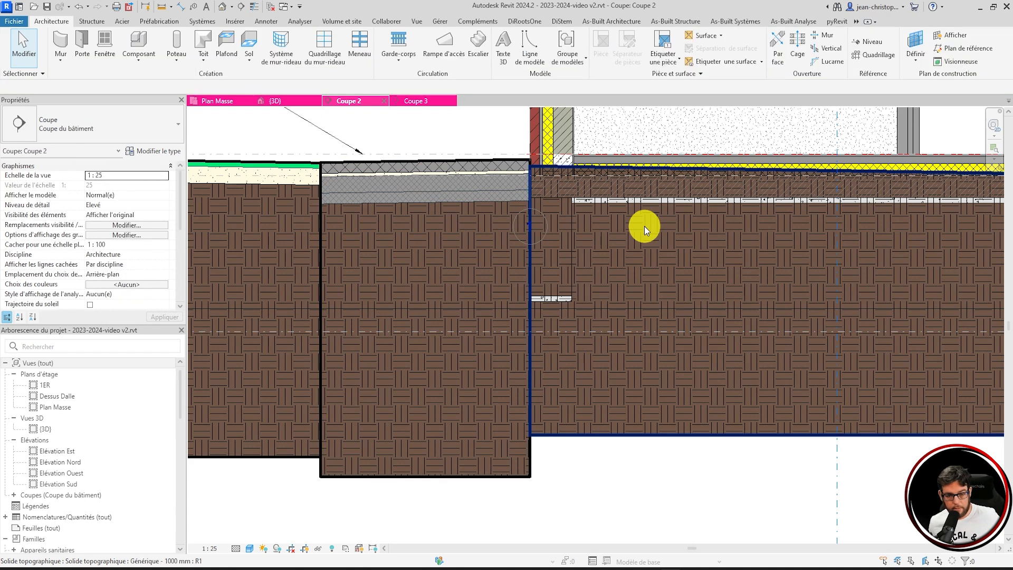
Align the DESSOUS BP level with the underside of the blinding concrete beneath the ground floor
{"action": "key", "text": "l"}
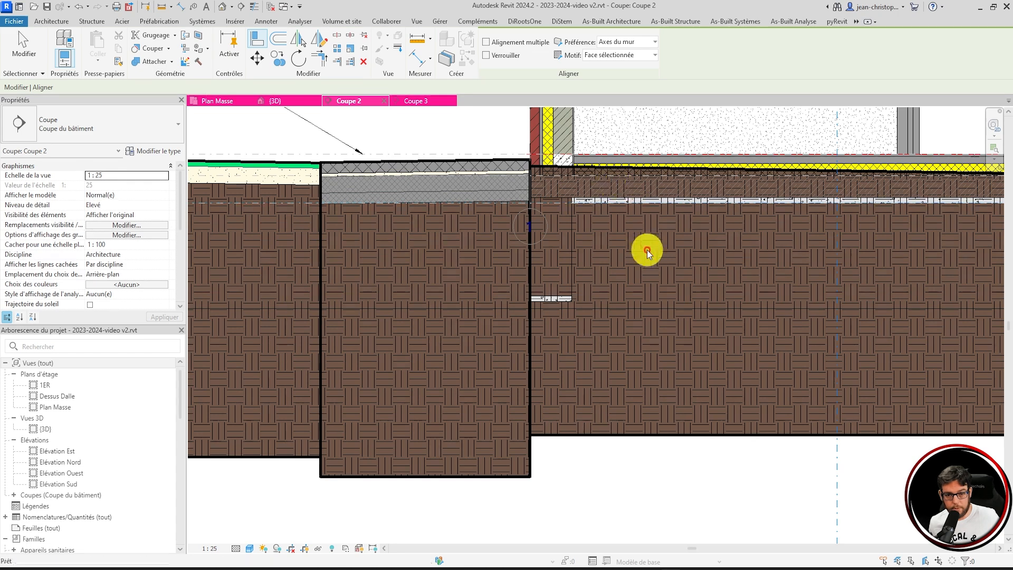
{"action": "key", "text": "Escape"}
Temporarily isolate the 0.2 m reinforced floor slab and the 5 cm blinding concrete floor in the 3D view
{"action": "left_click", "coordinate": [275, 101]}
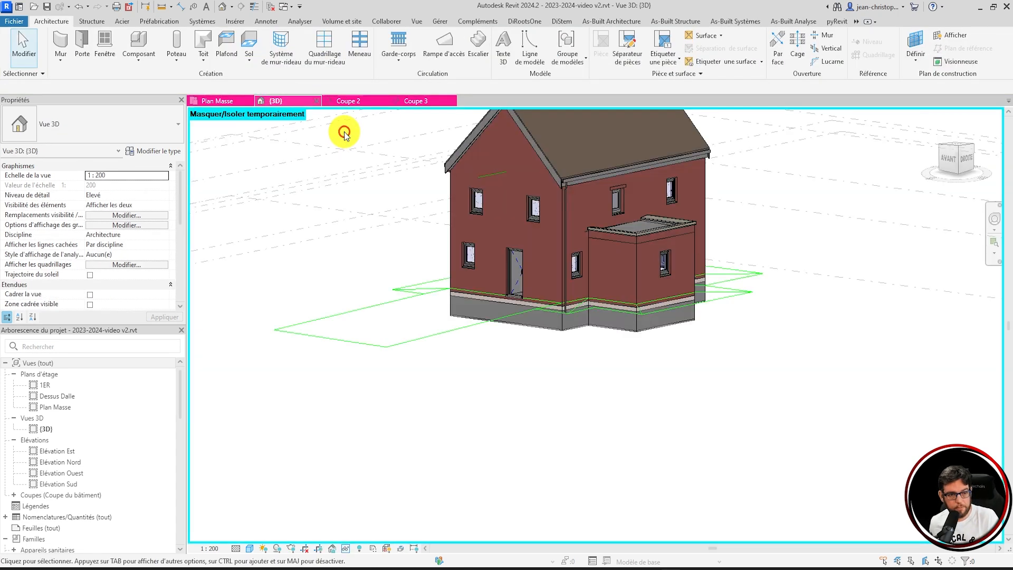
{"action": "middle_click_drag", "start_coordinate": [586, 377], "coordinate": [606, 251], "text": "shift"}
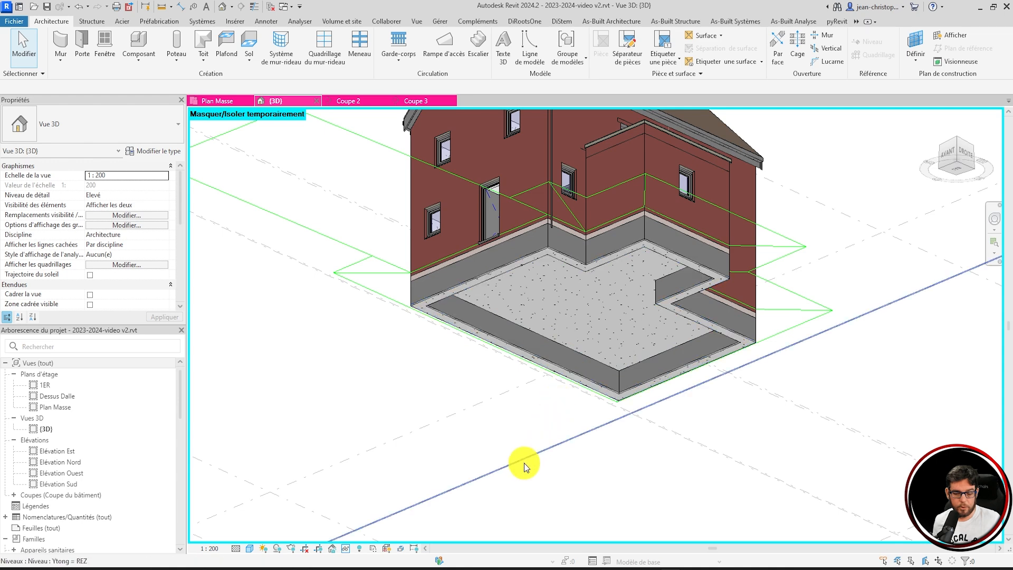
{"action": "scroll", "coordinate": [549, 298], "scroll_direction": "up", "scroll_amount": 3}
{"action": "scroll", "coordinate": [555, 300], "scroll_direction": "up", "scroll_amount": 4}
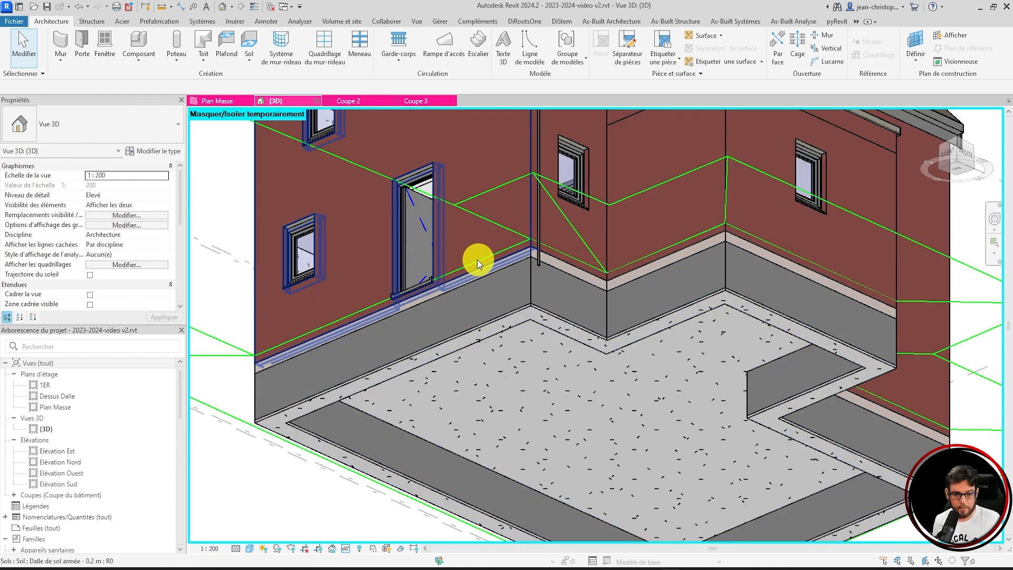
{"action": "left_click", "coordinate": [492, 267]}
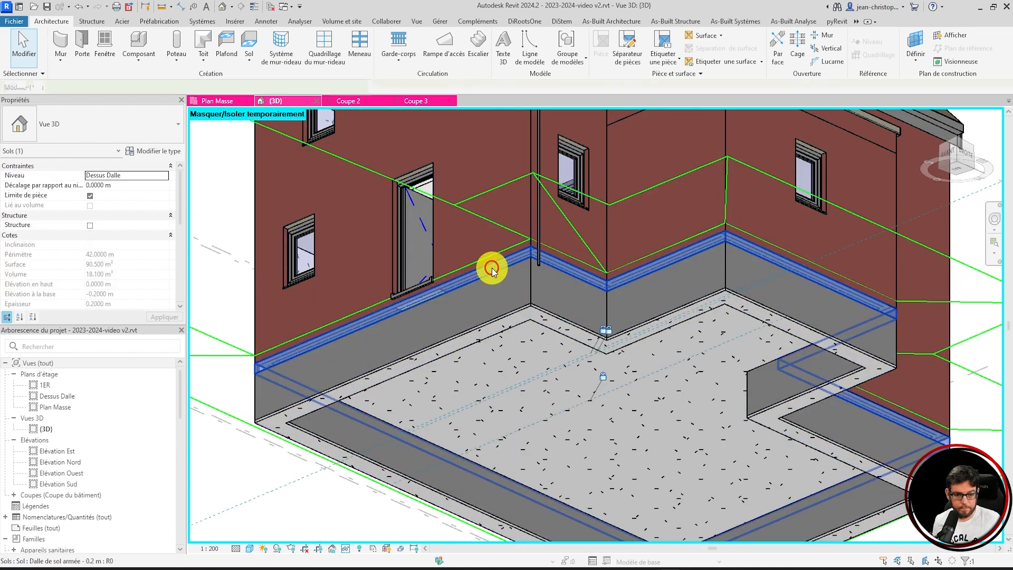
{"action": "left_click", "coordinate": [525, 355], "text": "ctrl"}
{"action": "left_click", "coordinate": [352, 548]}
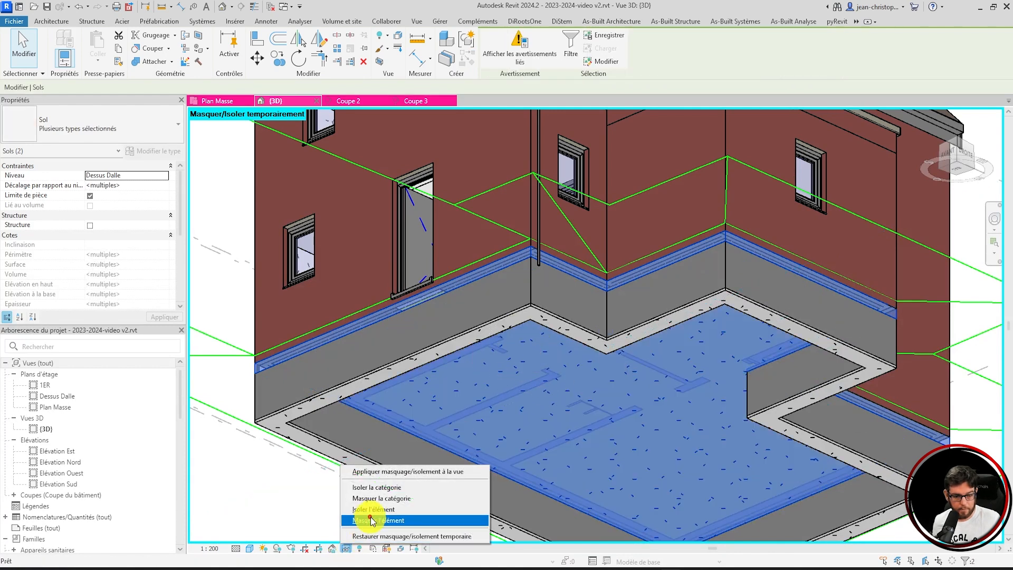
{"action": "left_click", "coordinate": [370, 499]}
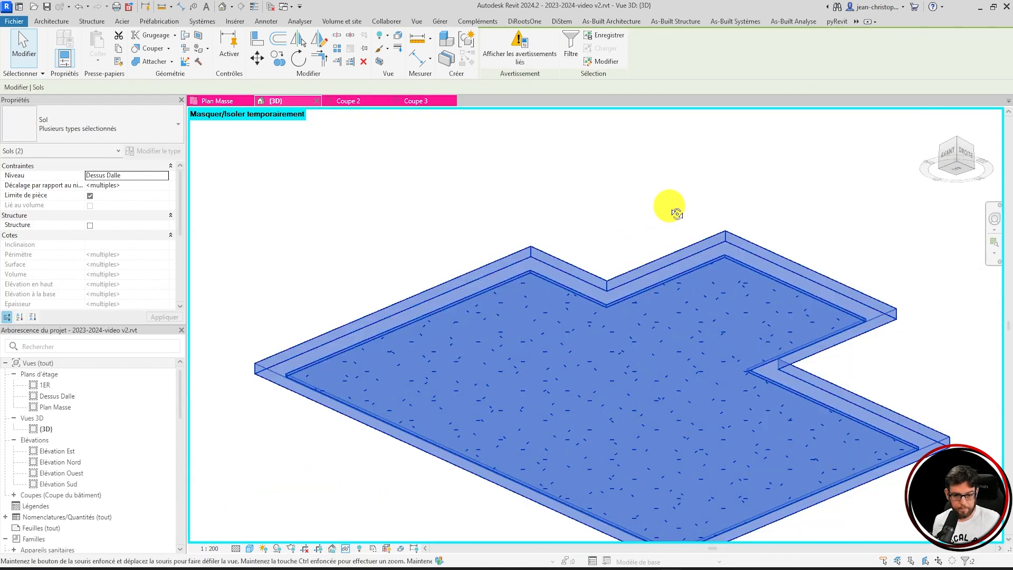
{"action": "middle_click_drag", "start_coordinate": [670, 208], "coordinate": [656, 359], "text": "shift"}
{"action": "left_click", "coordinate": [731, 207]}
{"action": "scroll", "coordinate": [731, 208], "scroll_direction": "down", "scroll_amount": 2}
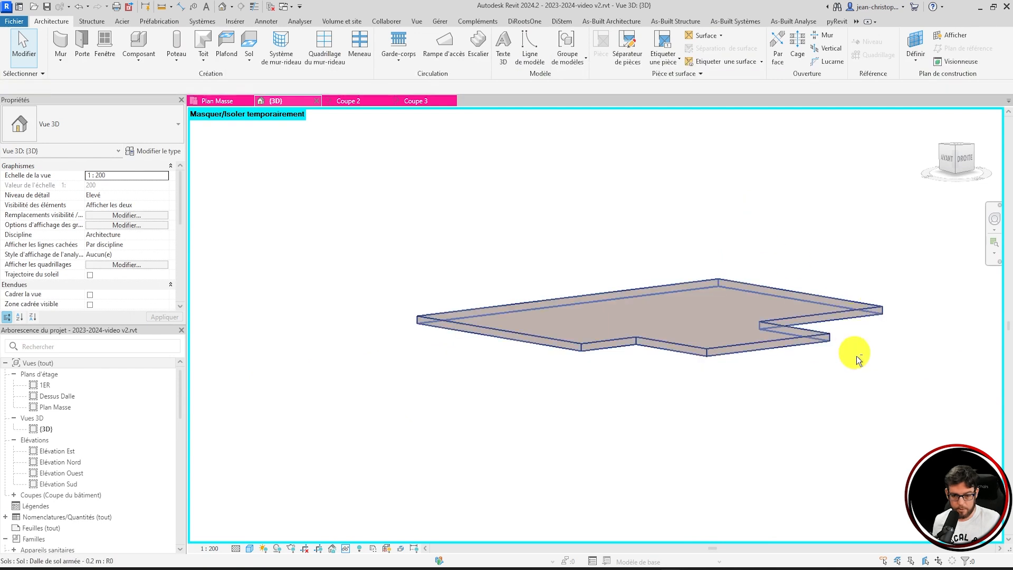
{"action": "middle_click_drag", "start_coordinate": [857, 357], "coordinate": [808, 289], "text": "shift"}
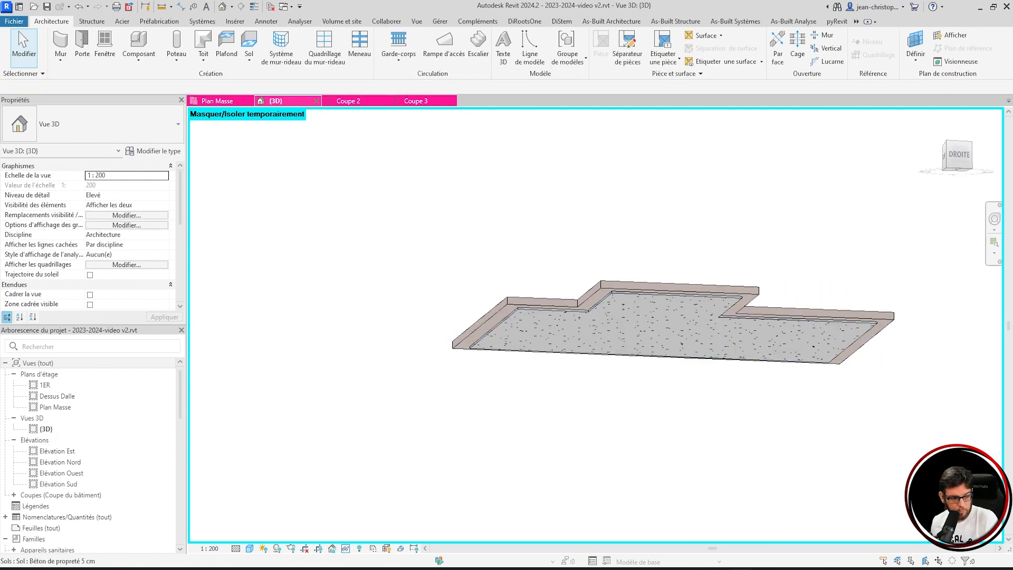
Start an in-place component in the Solide topographique family category
{"action": "left_click", "coordinate": [139, 60]}
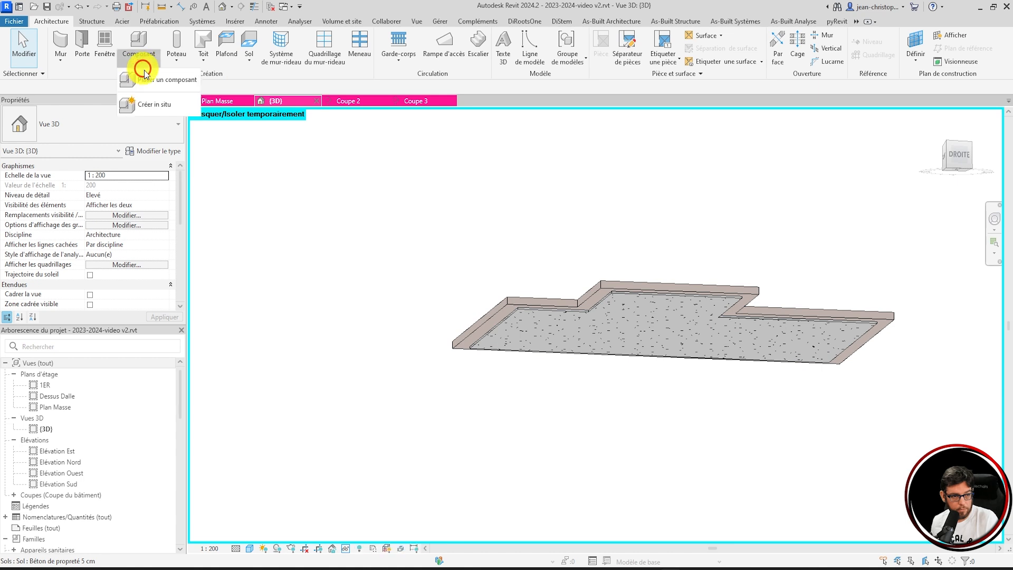
{"action": "left_click", "coordinate": [154, 99]}
{"action": "left_click", "coordinate": [500, 266]}
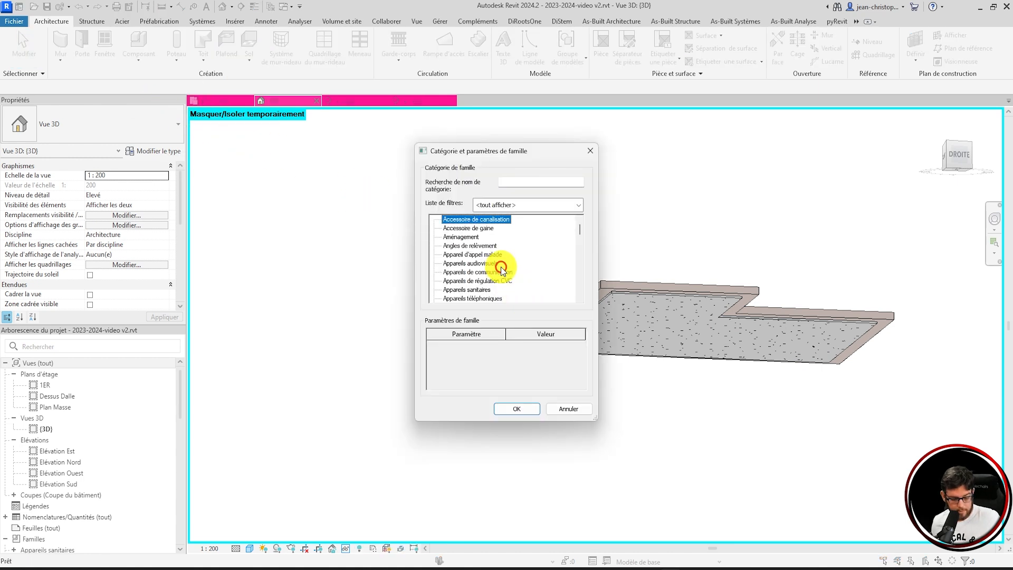
{"action": "left_click", "coordinate": [491, 265]}
{"action": "key", "text": "s"}
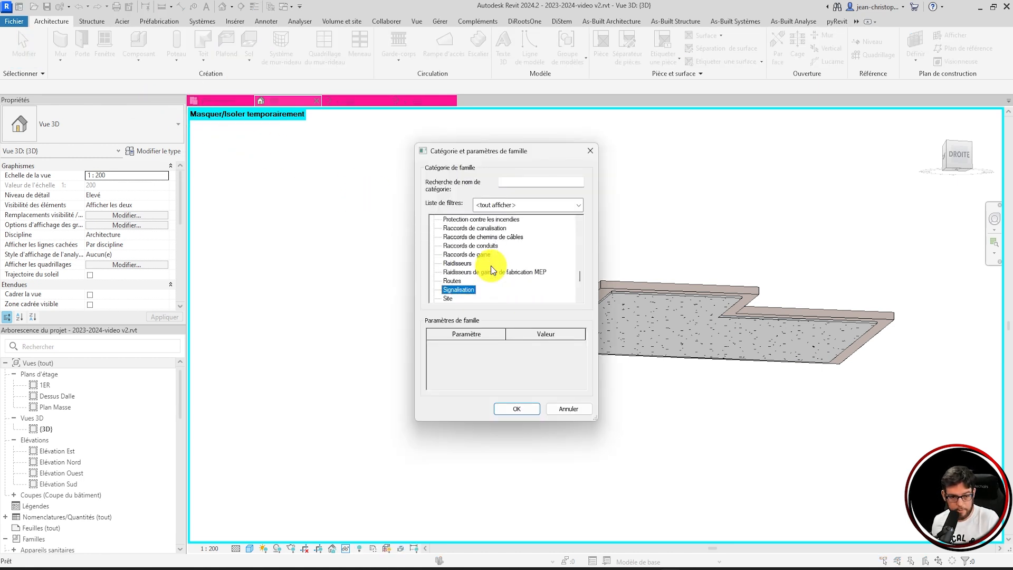
{"action": "key", "text": "s"}
{"action": "key", "text": "s"}
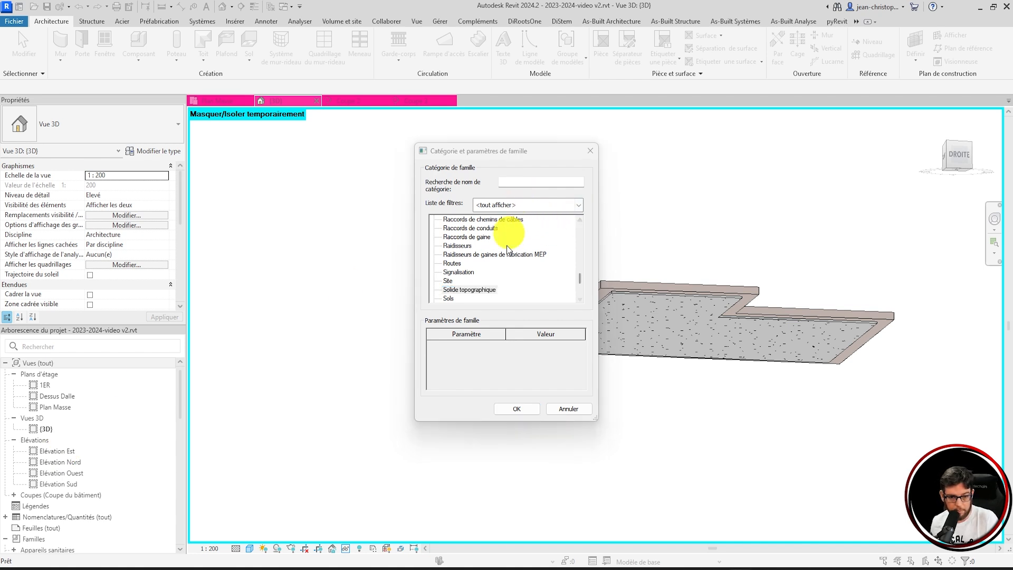
{"action": "left_click", "coordinate": [513, 410]}
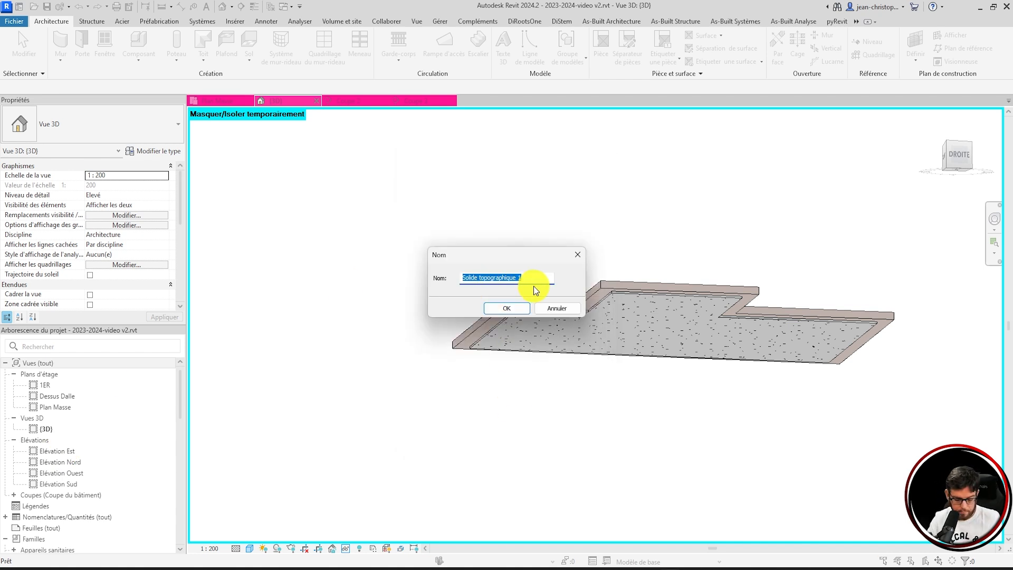
Name the in-place component Terrassement fondation
{"action": "key", "text": "BackSpace"}
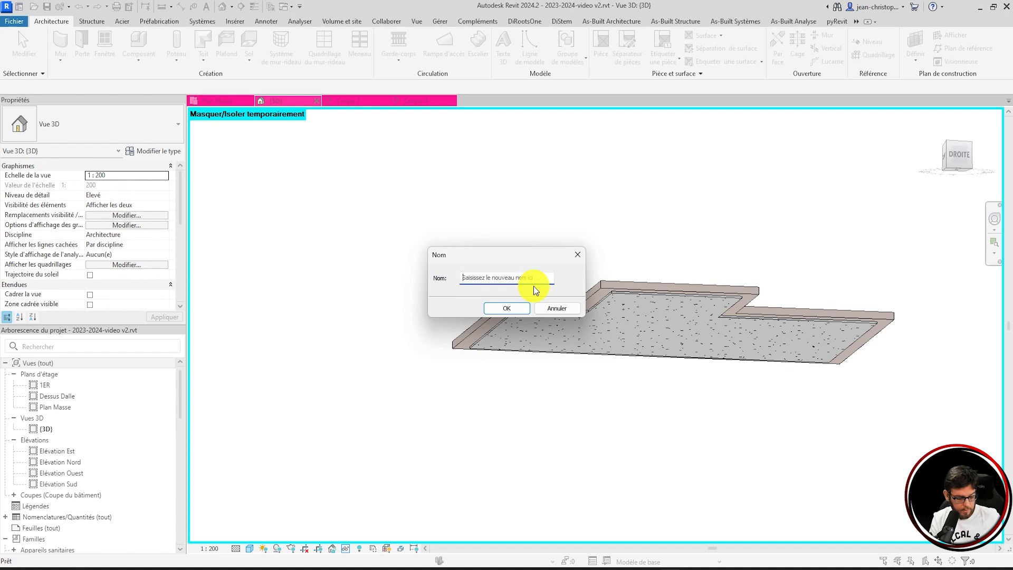
{"action": "type", "text": "Terra"}
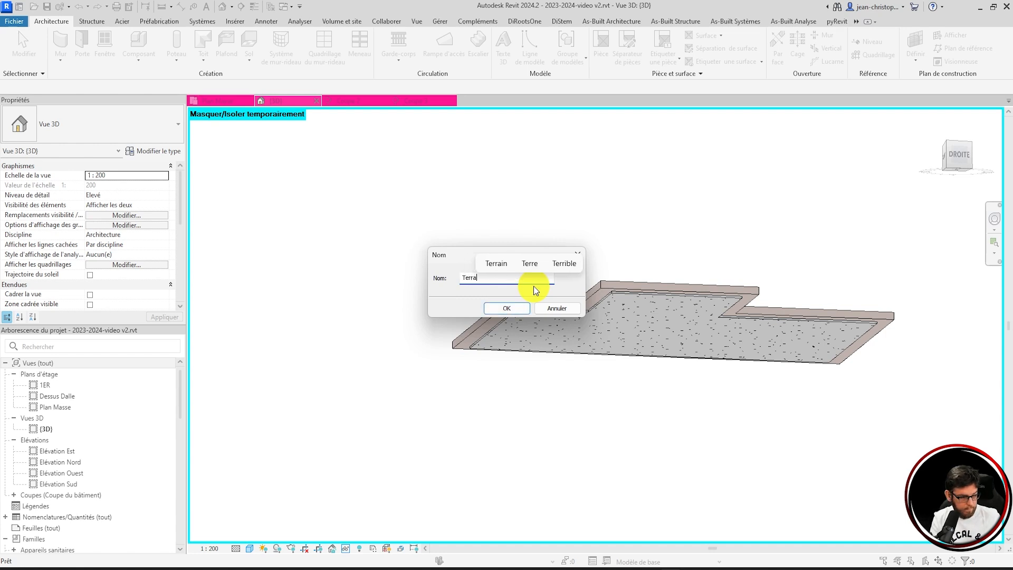
{"action": "type", "text": "ssement "}
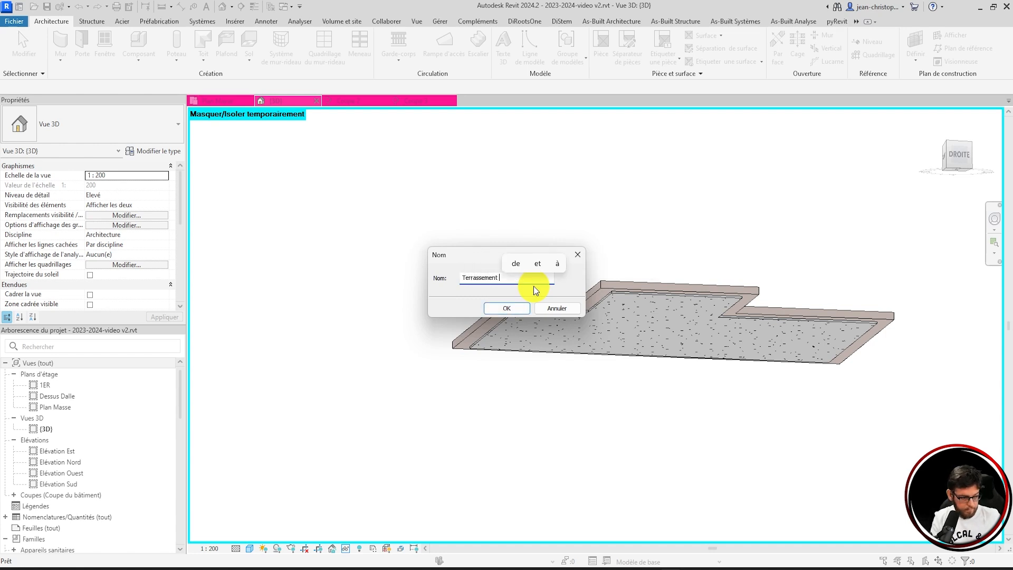
{"action": "type", "text": "fonc"}
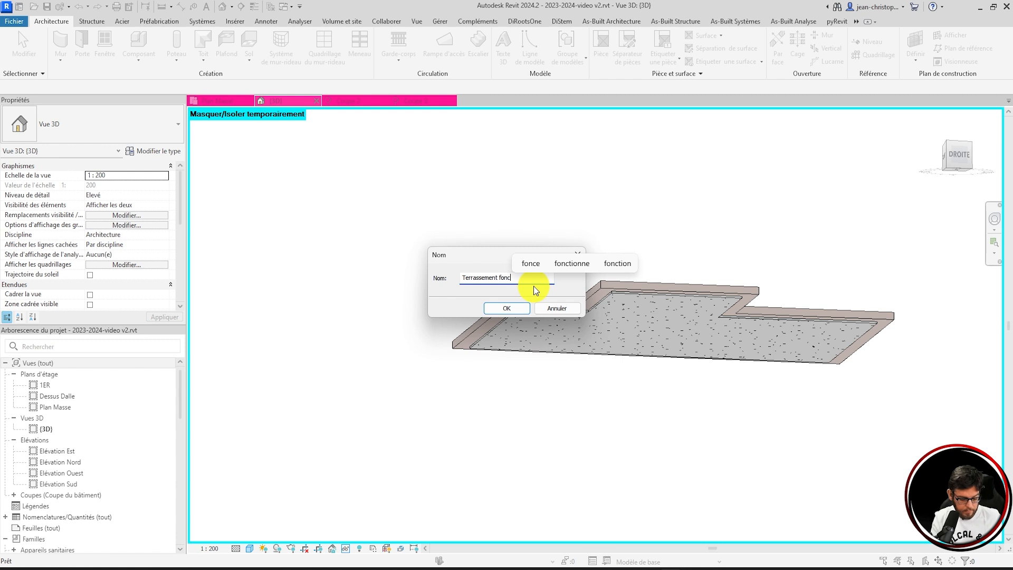
{"action": "key", "text": "BackSpace"}
{"action": "type", "text": "dation"}
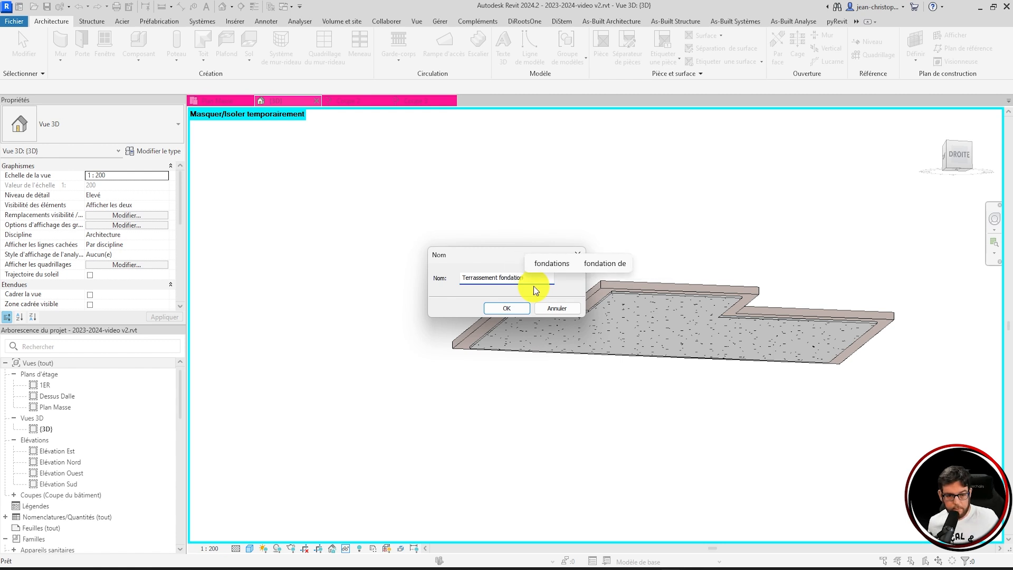
{"action": "left_click", "coordinate": [505, 307]}
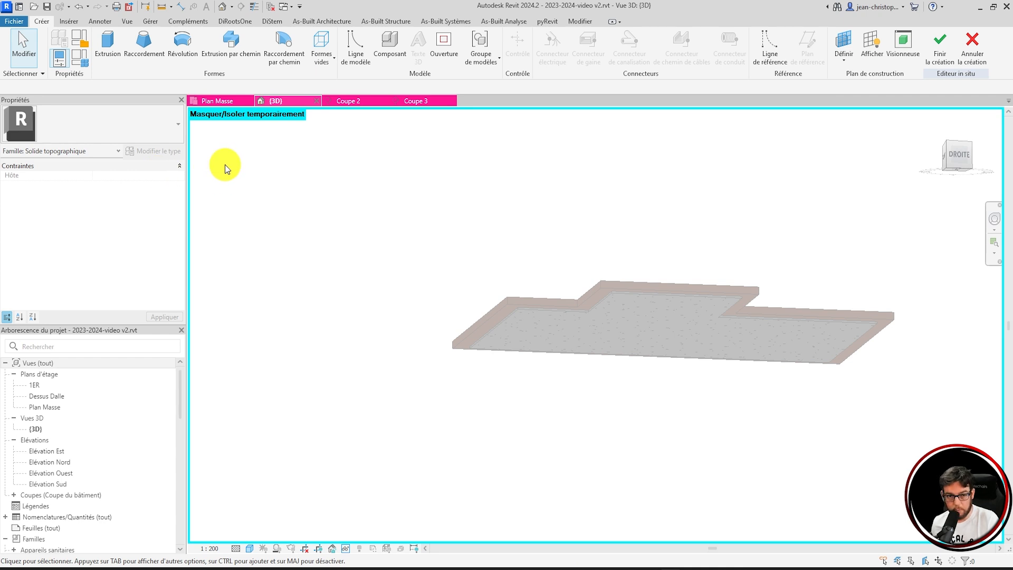
Start a void extrusion in the in-place component and set its work plane to the level DESSOUS BP
{"action": "left_click", "coordinate": [323, 59]}
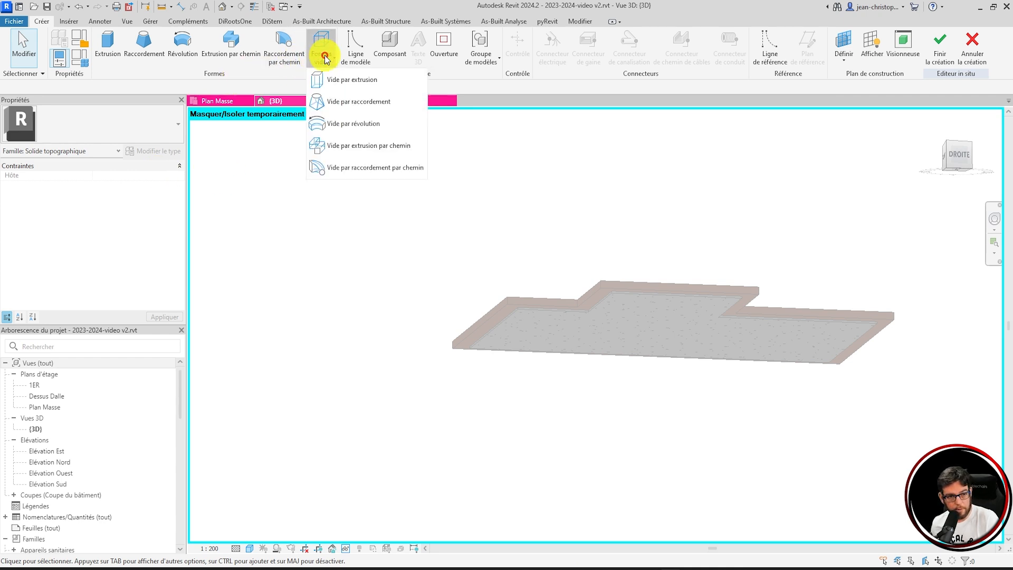
{"action": "left_click", "coordinate": [341, 81]}
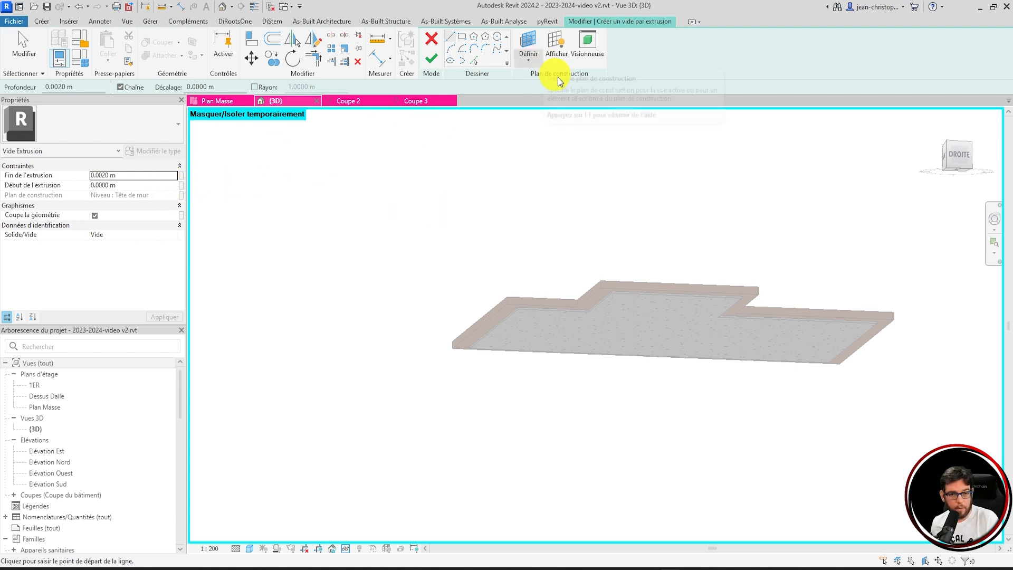
{"action": "left_click", "coordinate": [527, 61]}
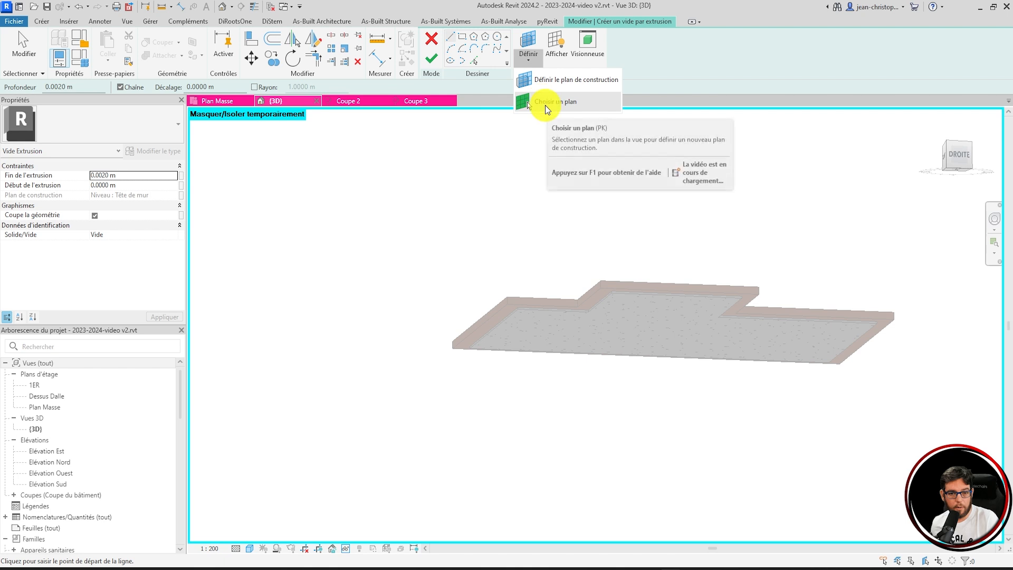
{"action": "left_click", "coordinate": [543, 80]}
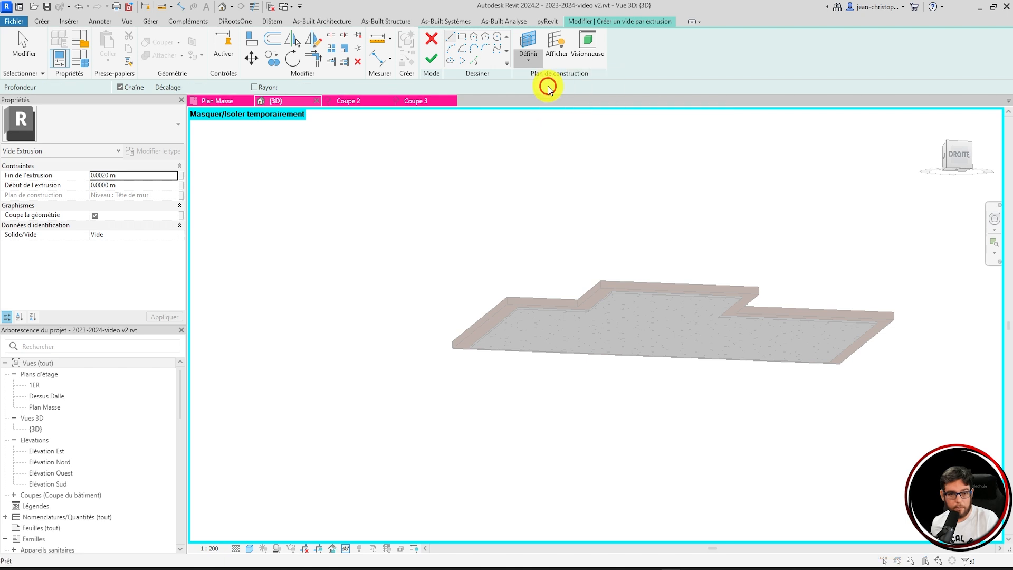
{"action": "left_click", "coordinate": [521, 294]}
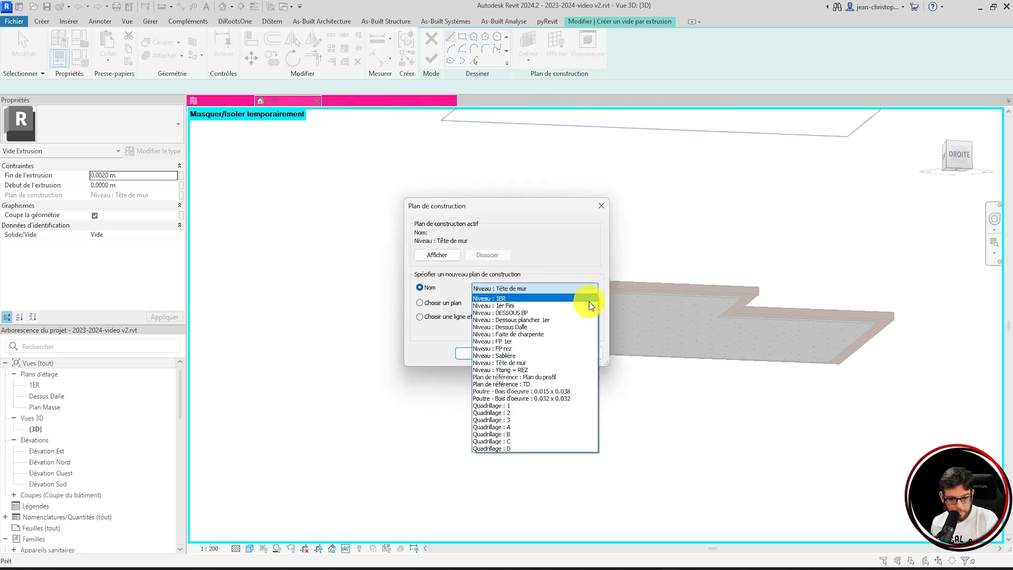
{"action": "left_click", "coordinate": [560, 314]}
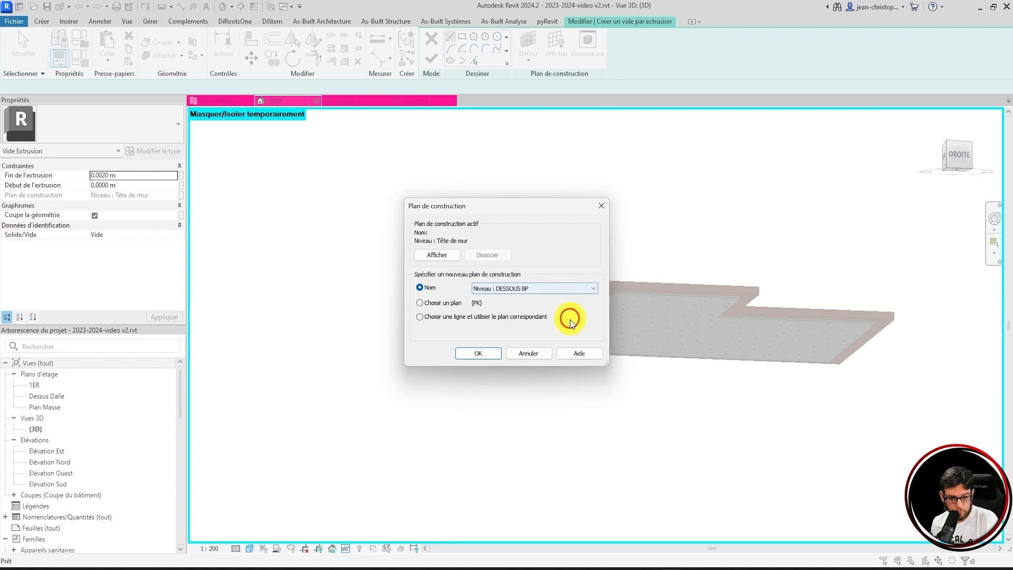
{"action": "left_click", "coordinate": [480, 353]}
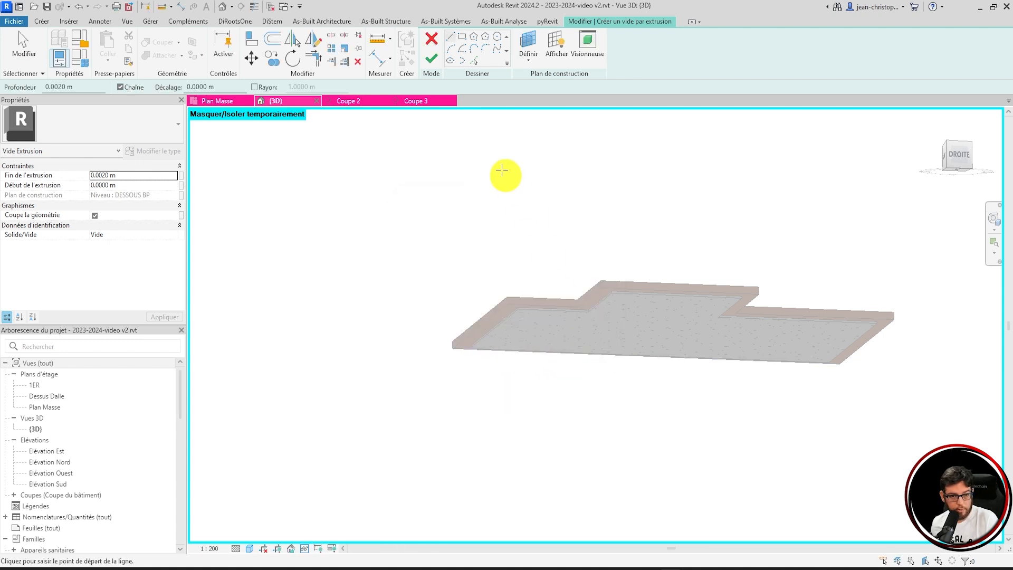
Sketch the void's closed outline by picking all outer edges of the 0.2 m reinforced floor slab, and finish the extrusion sketch
{"action": "left_click", "coordinate": [473, 61]}
{"action": "left_click", "coordinate": [482, 324]}
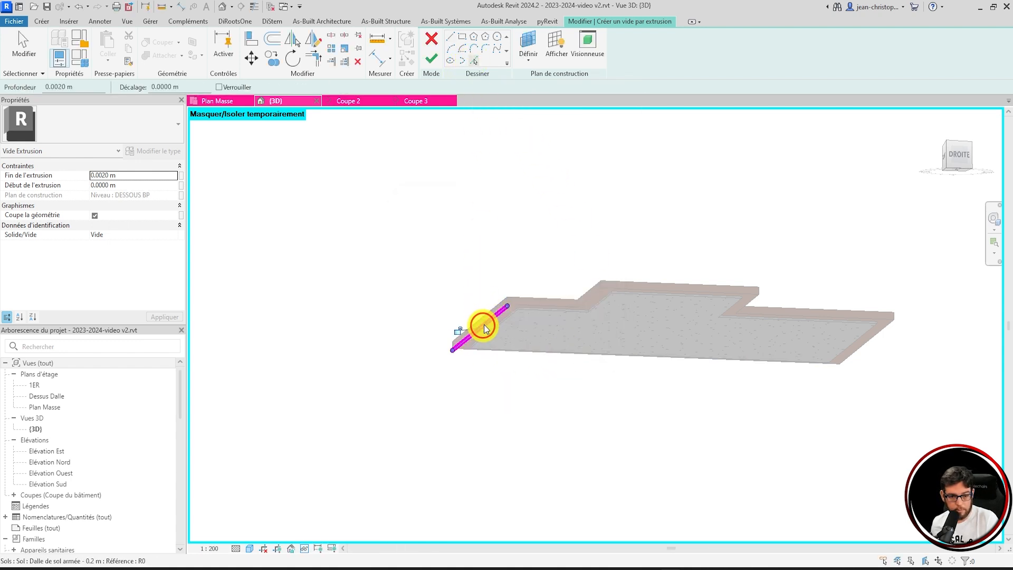
{"action": "left_click", "coordinate": [554, 307]}
{"action": "left_click", "coordinate": [591, 304]}
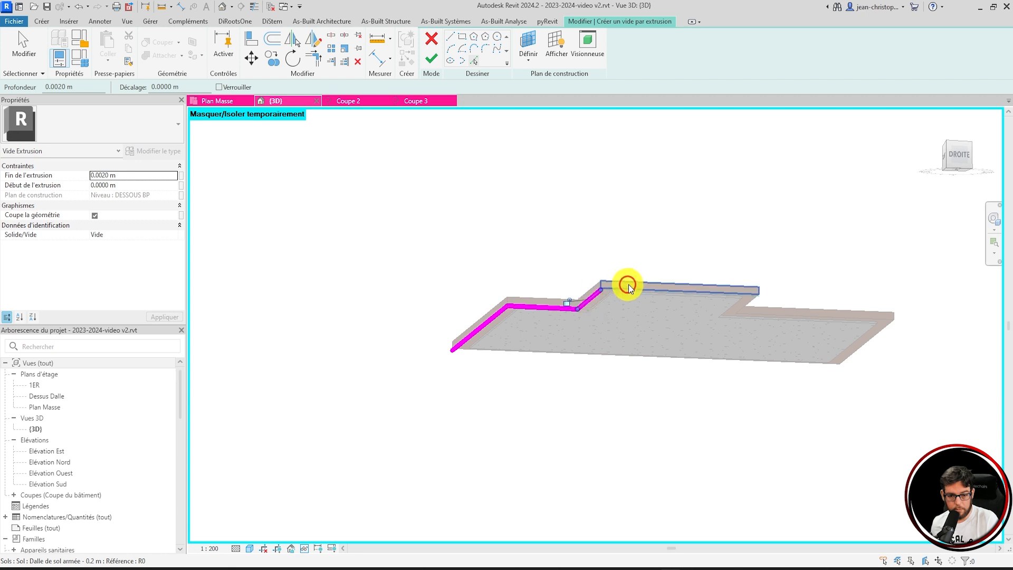
{"action": "left_click", "coordinate": [629, 282]}
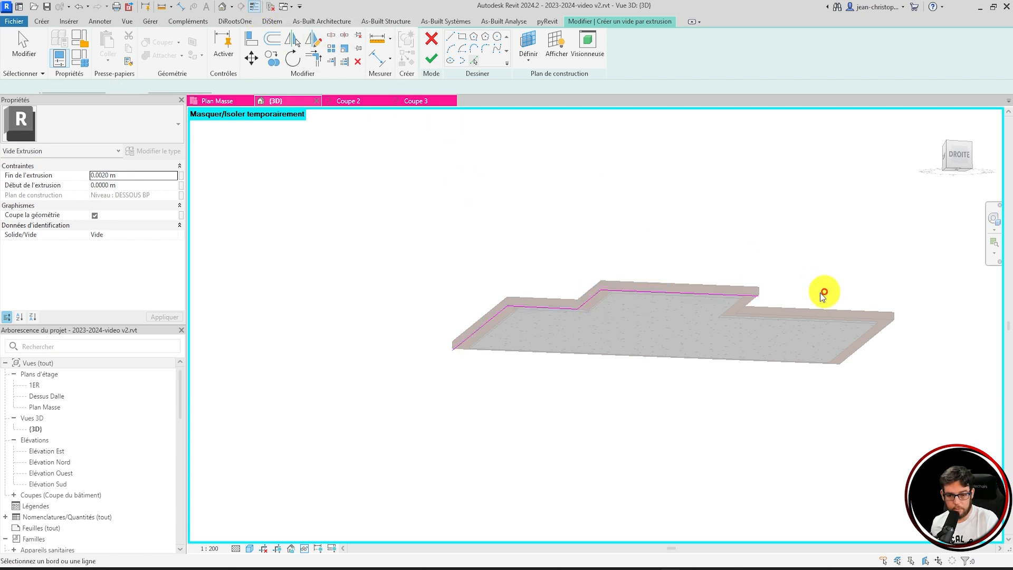
{"action": "middle_click_drag", "start_coordinate": [775, 272], "coordinate": [701, 281], "text": "shift"}
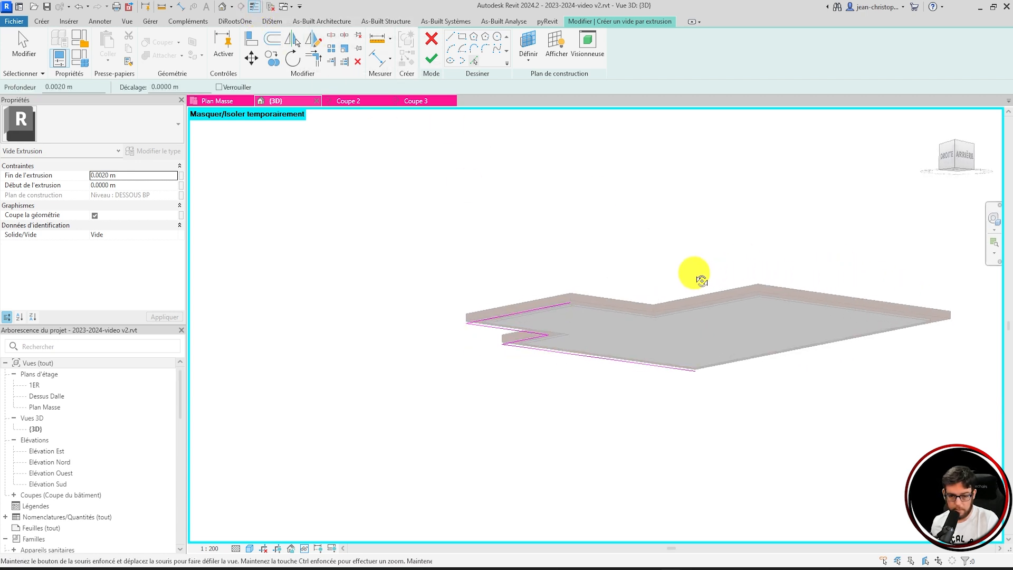
{"action": "left_click", "coordinate": [611, 294]}
{"action": "left_click", "coordinate": [694, 292]}
{"action": "left_click", "coordinate": [792, 287]}
{"action": "middle_click_drag", "start_coordinate": [885, 343], "coordinate": [881, 276], "text": "shift"}
{"action": "mouse_move", "coordinate": [897, 337]}
{"action": "middle_mouse_down", "text": "shift"}
{"action": "mouse_move", "coordinate": [916, 327]}
{"action": "mouse_move", "coordinate": [897, 306]}
{"action": "mouse_move", "coordinate": [900, 352]}
{"action": "middle_mouse_up", "text": "shift"}
{"action": "scroll", "coordinate": [892, 338], "scroll_direction": "up", "scroll_amount": 5}
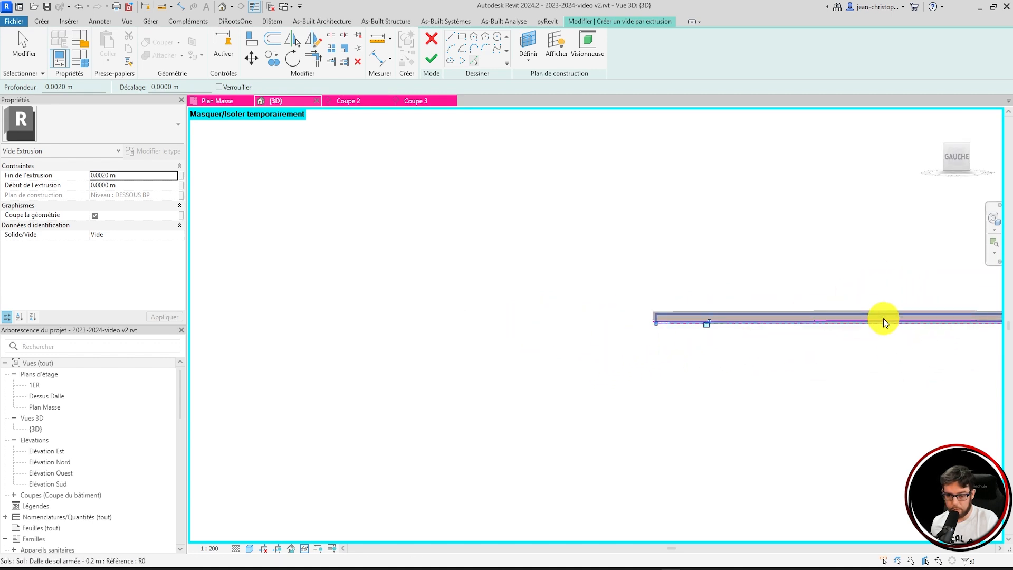
{"action": "scroll", "coordinate": [834, 343], "scroll_direction": "down", "scroll_amount": 1}
{"action": "middle_click_drag", "start_coordinate": [797, 357], "coordinate": [847, 224], "text": "shift"}
{"action": "scroll", "coordinate": [847, 225], "scroll_direction": "down", "scroll_amount": 4}
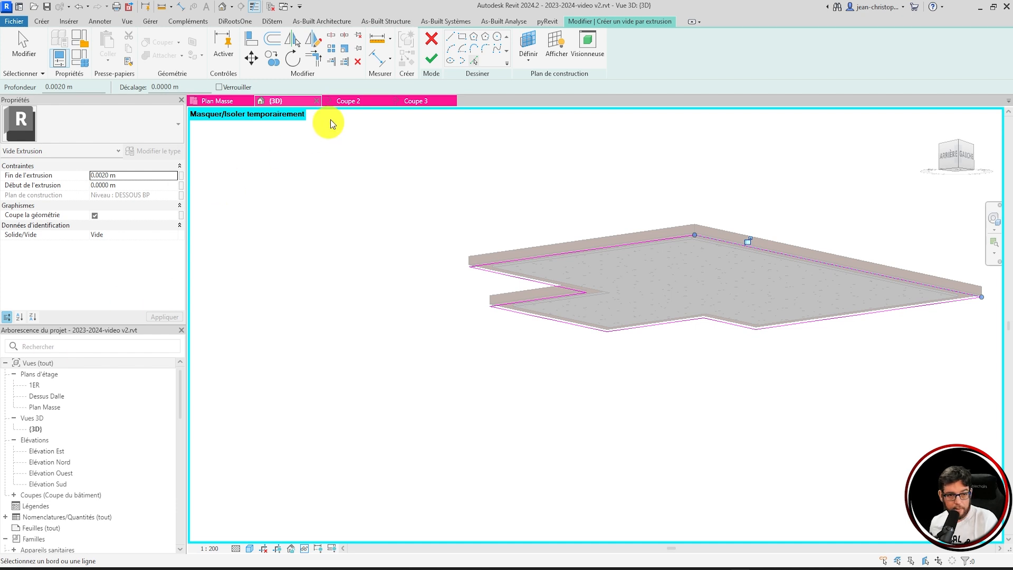
{"action": "left_click", "coordinate": [431, 58]}
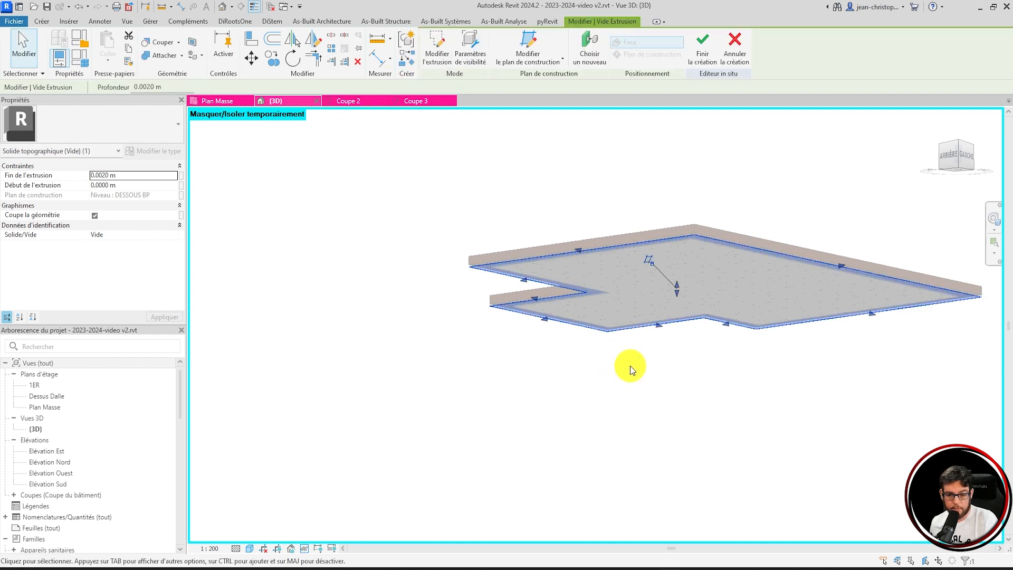
Stretch the void extrusion upward past the top of the floor slab, to a depth of about 0.82 m
{"action": "middle_click_drag", "start_coordinate": [594, 373], "coordinate": [620, 407], "text": "shift"}
{"action": "scroll", "coordinate": [621, 274], "scroll_direction": "up", "scroll_amount": 2}
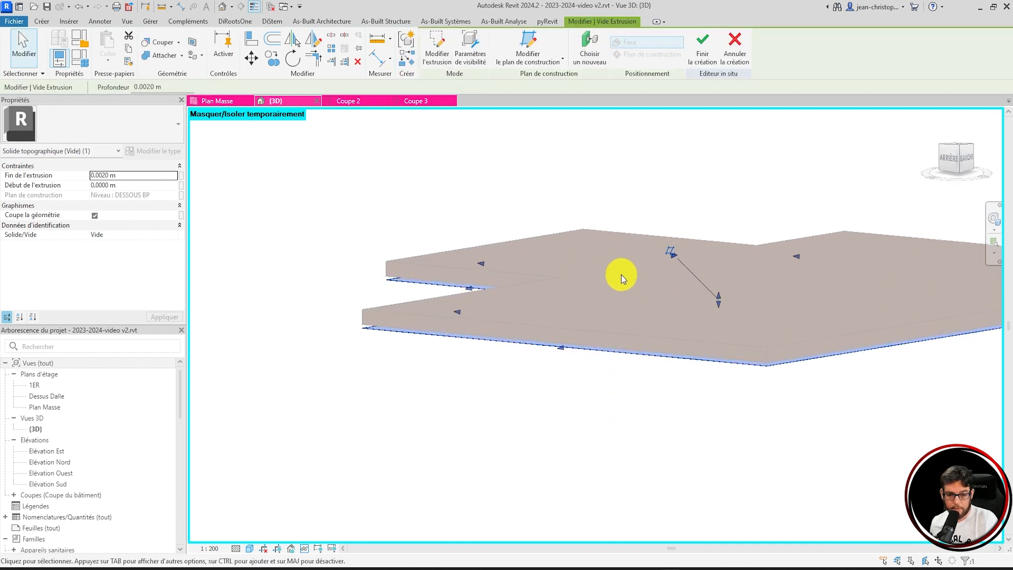
{"action": "left_click_drag", "start_coordinate": [720, 293], "coordinate": [723, 235]}
{"action": "left_click", "coordinate": [686, 448]}
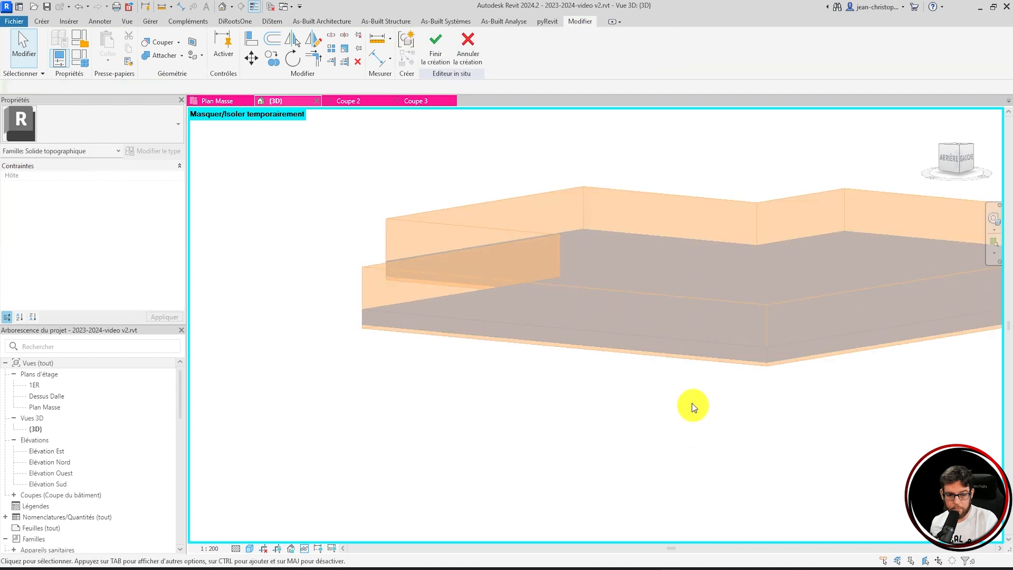
{"action": "middle_click_drag", "start_coordinate": [692, 403], "coordinate": [590, 354], "text": "shift"}
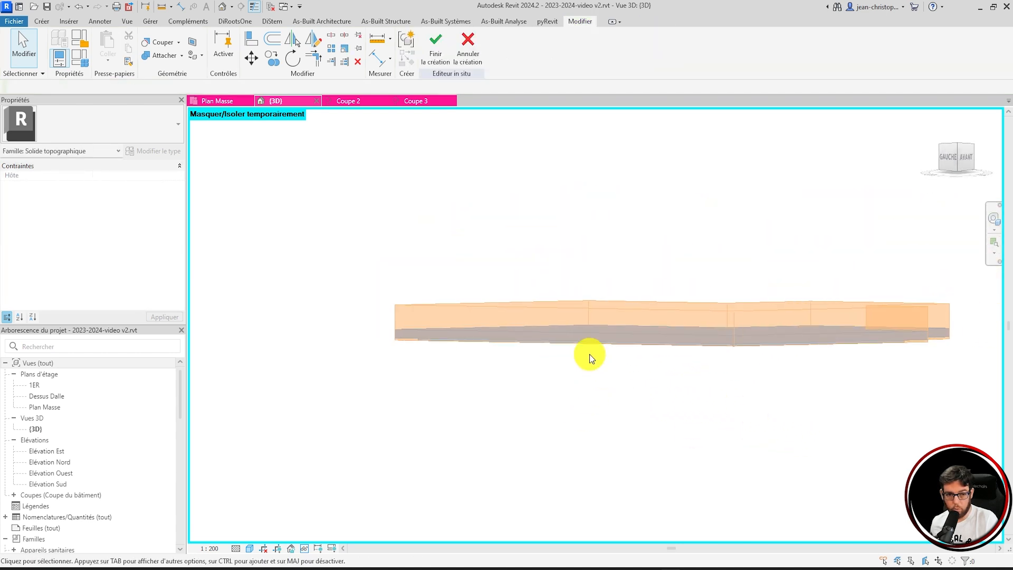
In section Coupe 2, cut the Générique - 1000 mm topographic solid under the house with the void extrusion
{"action": "left_click", "coordinate": [350, 102]}
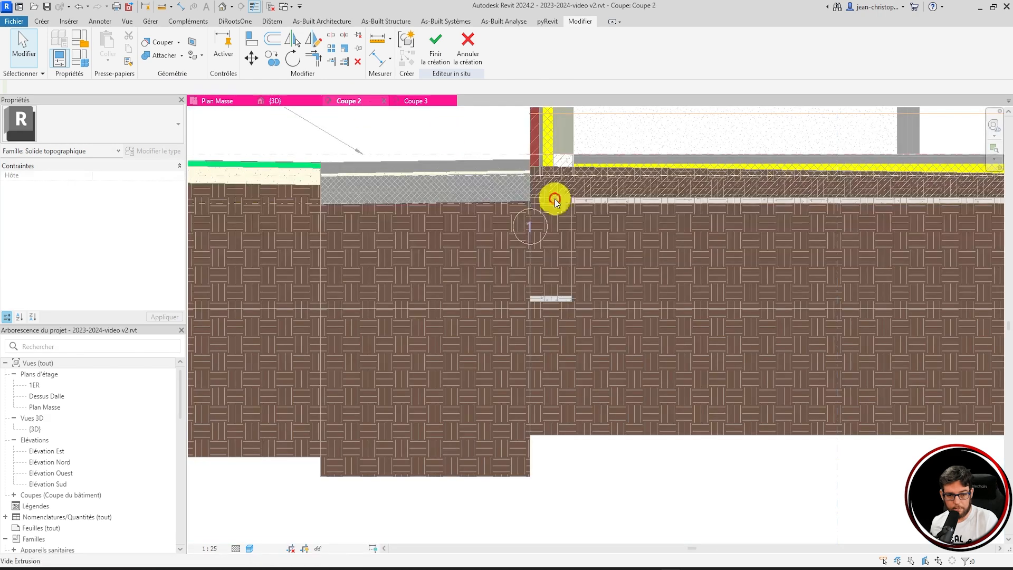
{"action": "scroll", "coordinate": [502, 428], "scroll_direction": "up", "scroll_amount": 2}
{"action": "scroll", "coordinate": [715, 324], "scroll_direction": "up", "scroll_amount": 2}
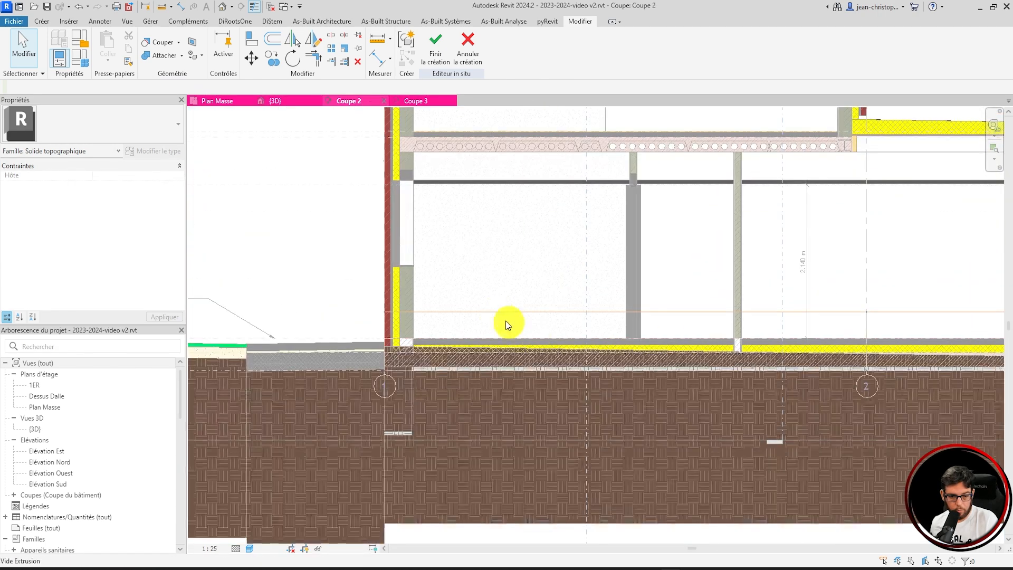
{"action": "left_click", "coordinate": [491, 311]}
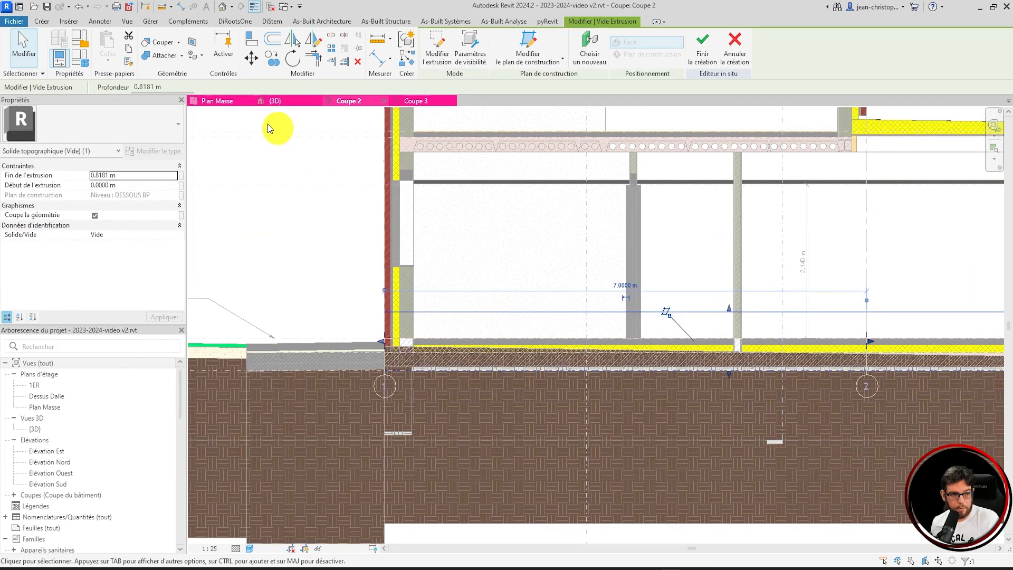
{"action": "left_click", "coordinate": [157, 41]}
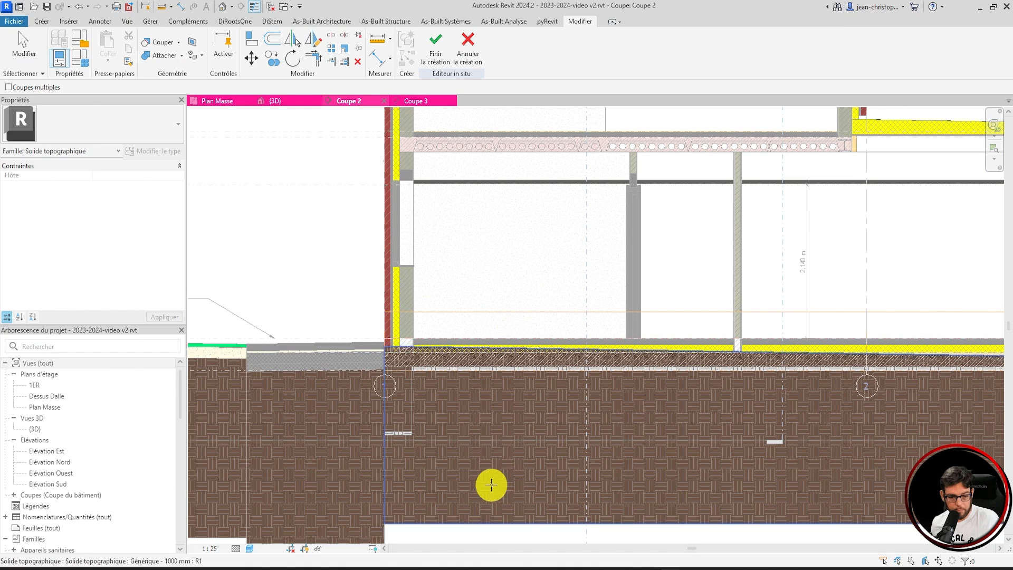
{"action": "left_click", "coordinate": [488, 463]}
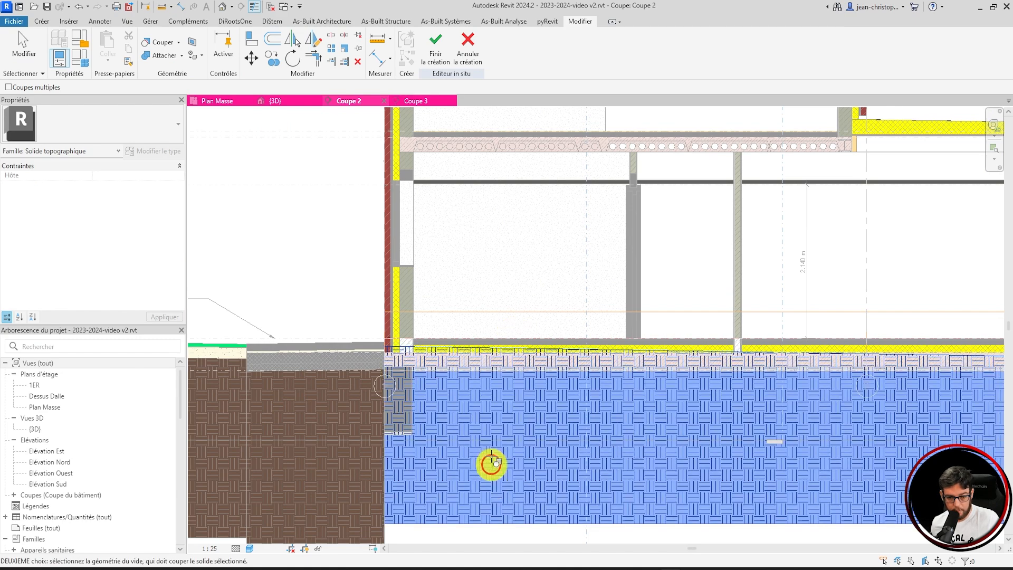
{"action": "left_click", "coordinate": [462, 311]}
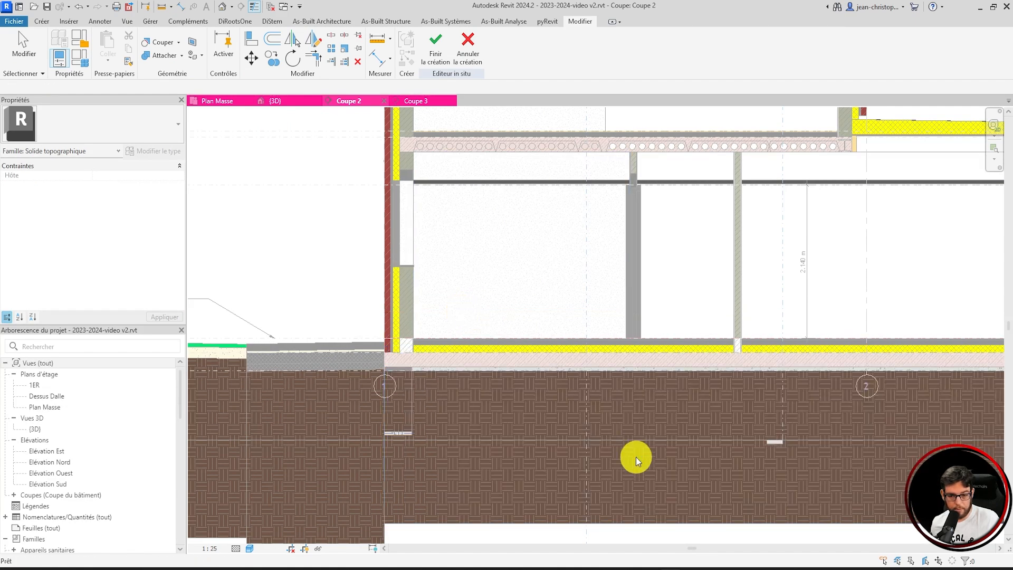
{"action": "key", "text": "Escape"}
{"action": "scroll", "coordinate": [370, 372], "scroll_direction": "down", "scroll_amount": 2}
{"action": "scroll", "coordinate": [369, 373], "scroll_direction": "down", "scroll_amount": 2}
{"action": "scroll", "coordinate": [765, 358], "scroll_direction": "up", "scroll_amount": 5}
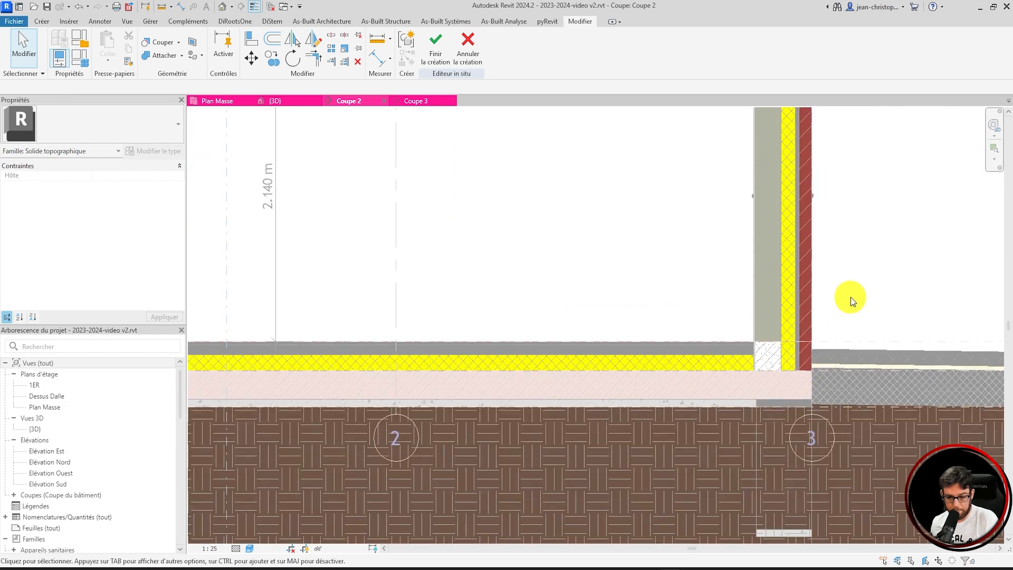
Check the excavated ground under the house in section Coupe 2 and finish the in-place topographic component
{"action": "scroll", "coordinate": [899, 277], "scroll_direction": "down", "scroll_amount": 5}
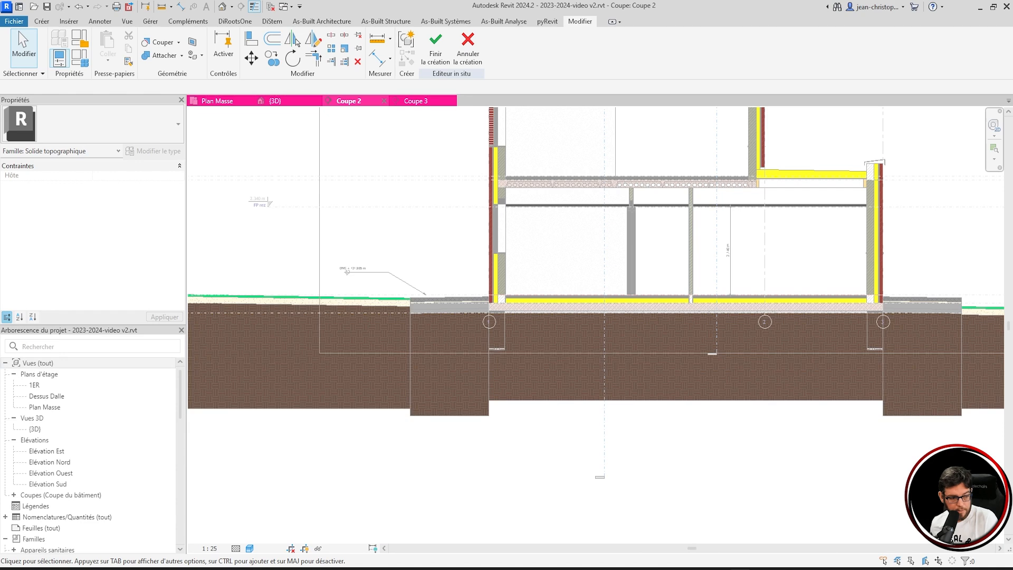
{"action": "scroll", "coordinate": [527, 325], "scroll_direction": "up", "scroll_amount": 2}
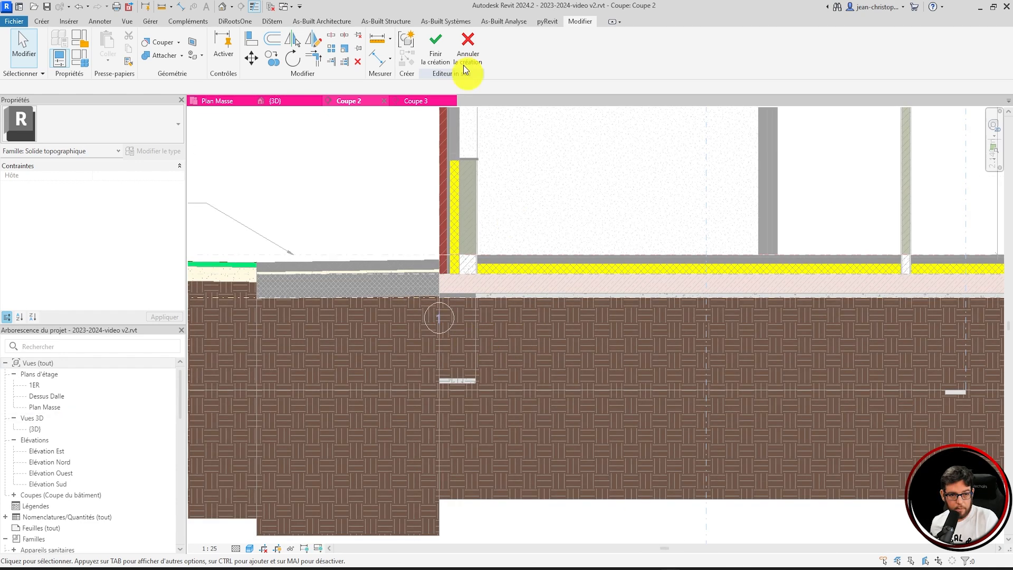
{"action": "left_click", "coordinate": [442, 41]}
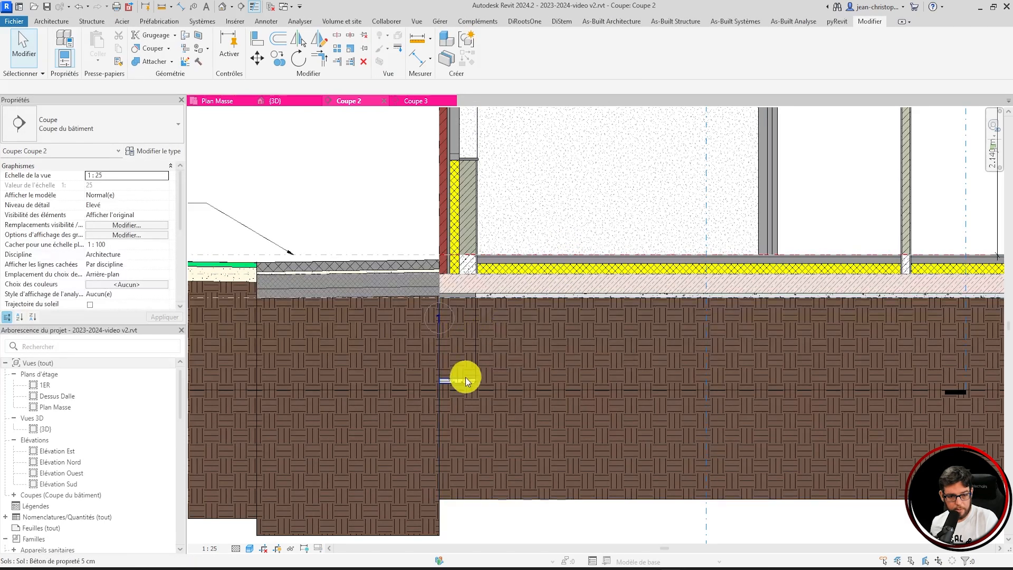
Cut the Générique - 1000 mm topographic solid with the Bêche 0.4 m x 0.9 m slab edge and the blinding concrete beneath it
{"action": "left_click", "coordinate": [148, 51]}
{"action": "left_click", "coordinate": [536, 414]}
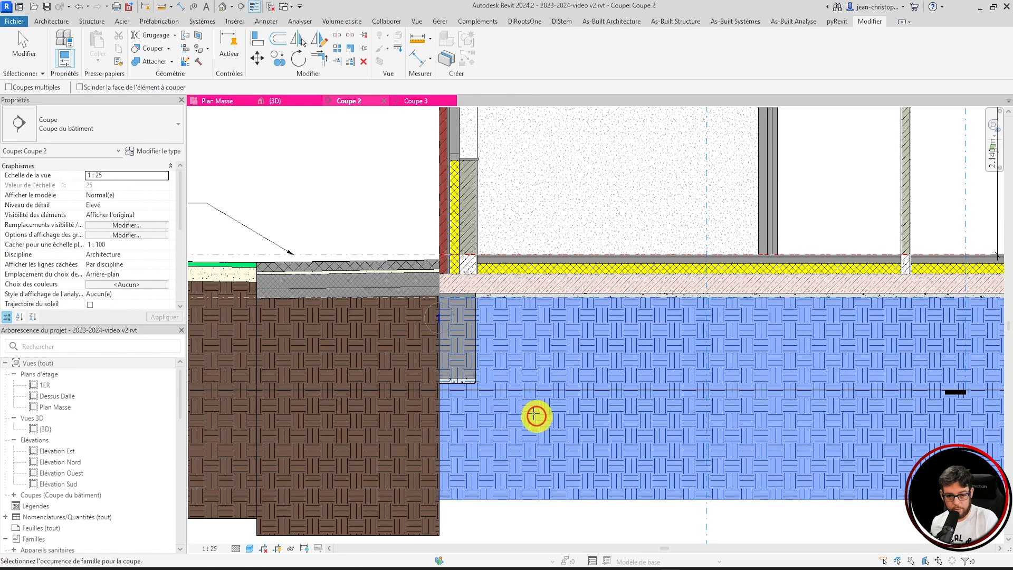
{"action": "left_click", "coordinate": [467, 336]}
{"action": "scroll", "coordinate": [459, 380], "scroll_direction": "down", "scroll_amount": 3}
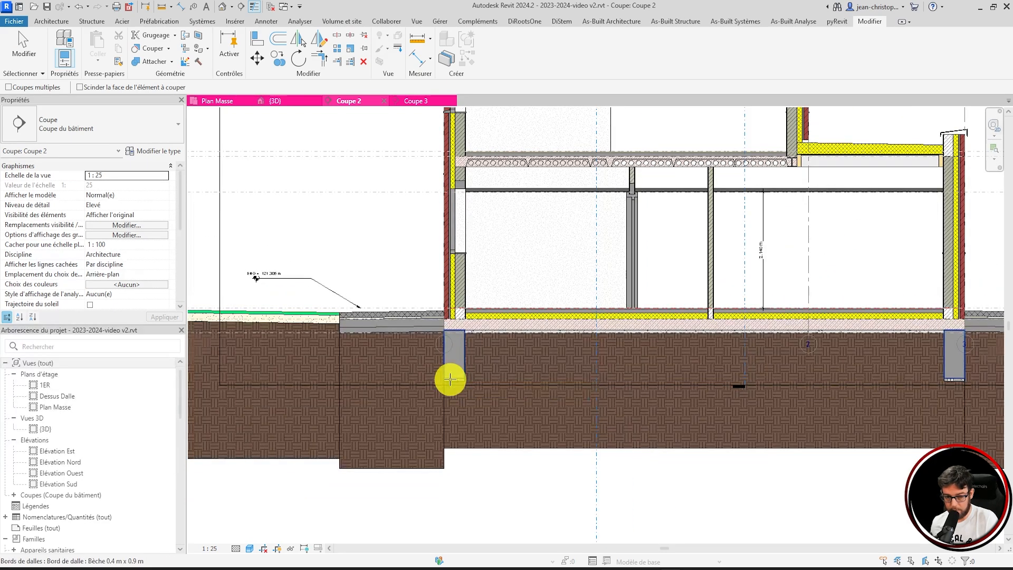
{"action": "scroll", "coordinate": [450, 378], "scroll_direction": "up", "scroll_amount": 5}
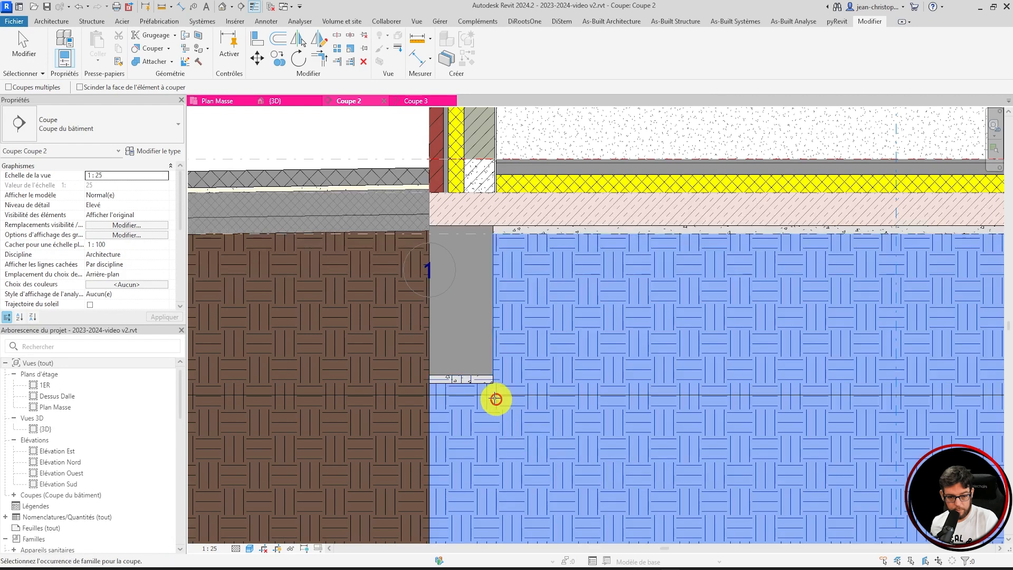
{"action": "scroll", "coordinate": [349, 359], "scroll_direction": "down", "scroll_amount": 5}
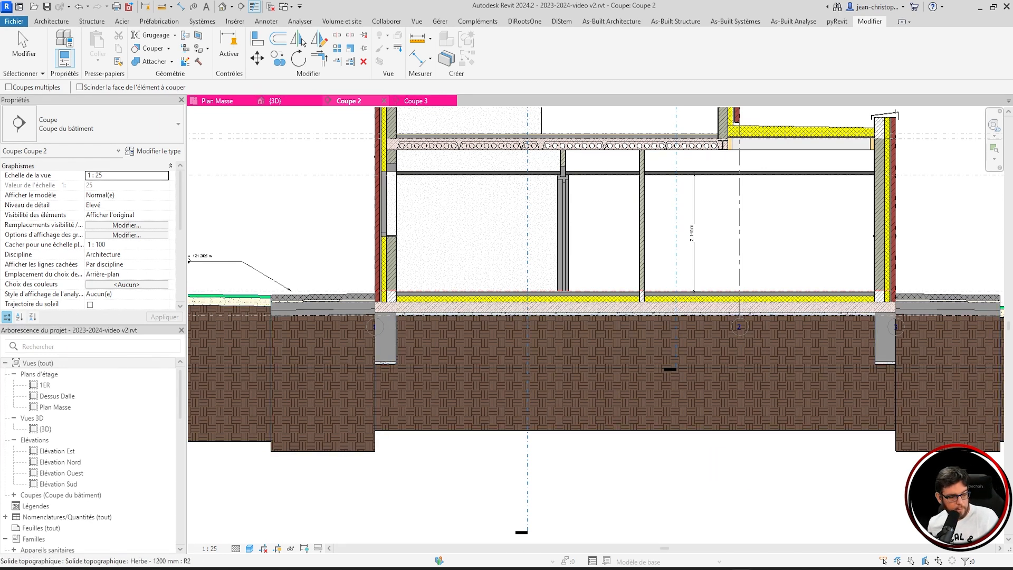
{"action": "key", "text": "Escape"}
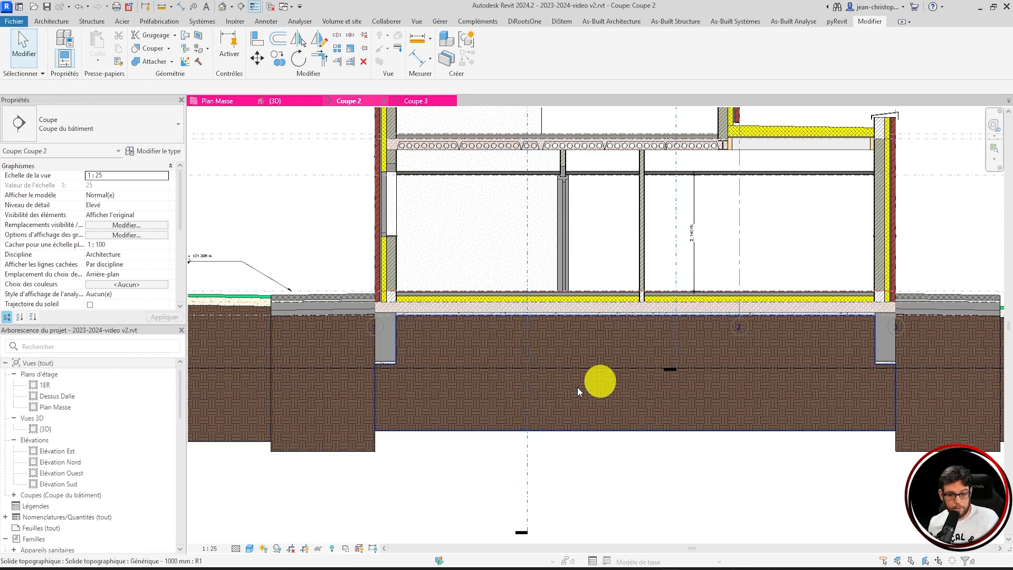
Join the Herbe - 1200 mm topographic solid with the adjacent Allée topographic solid in the section
{"action": "scroll", "coordinate": [685, 476], "scroll_direction": "down", "scroll_amount": 5}
{"action": "scroll", "coordinate": [459, 482], "scroll_direction": "up", "scroll_amount": 5}
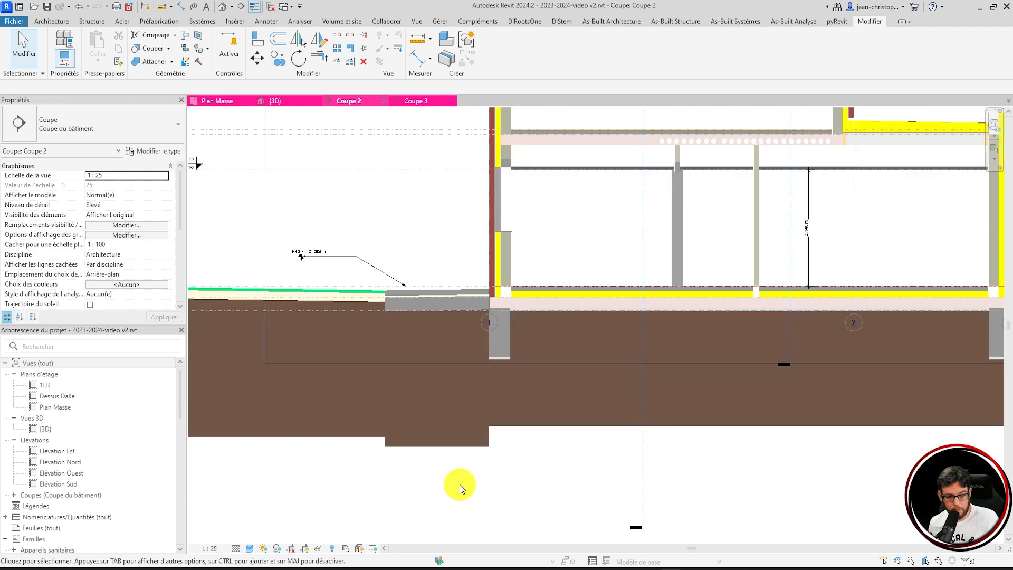
{"action": "left_click", "coordinate": [302, 379]}
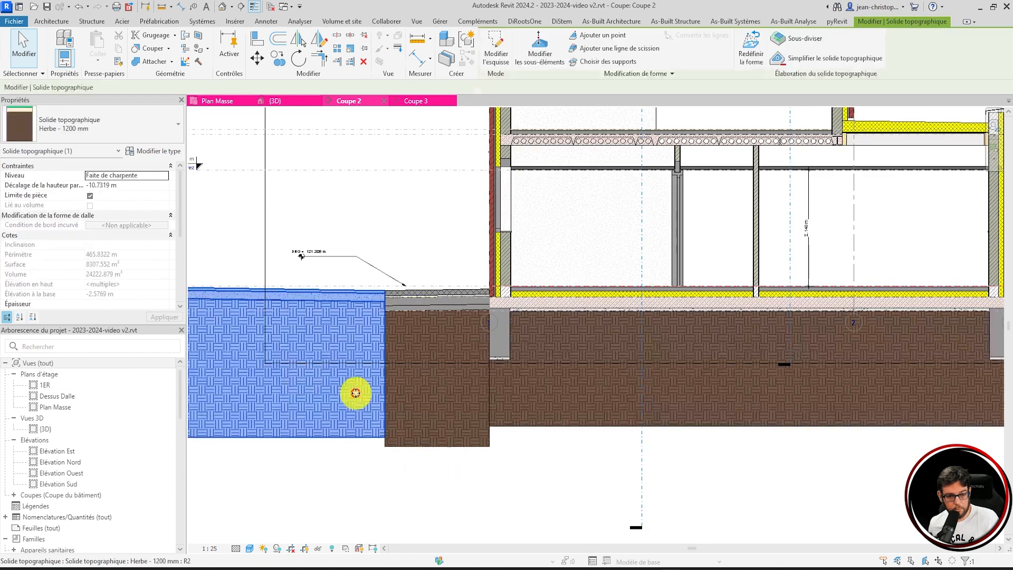
{"action": "left_click", "coordinate": [142, 62]}
{"action": "left_click", "coordinate": [343, 421]}
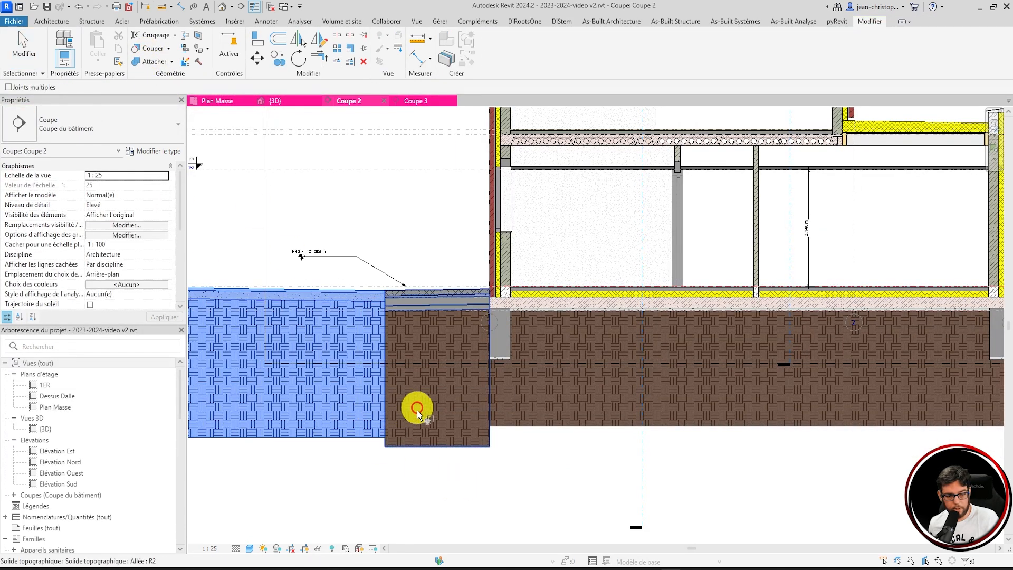
{"action": "left_click", "coordinate": [421, 420]}
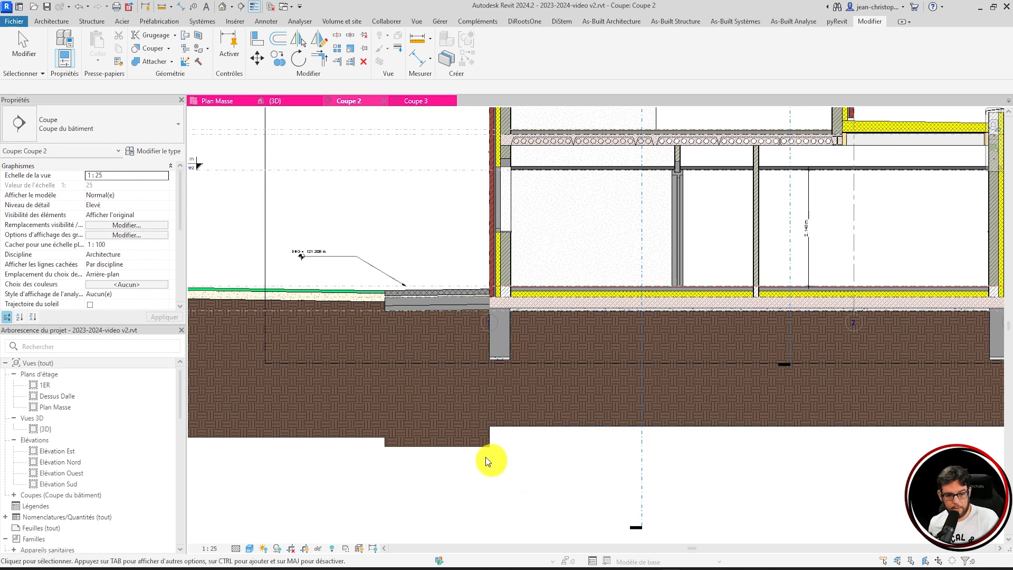
{"action": "key", "text": "Escape"}
{"action": "scroll", "coordinate": [325, 369], "scroll_direction": "down", "scroll_amount": 4}
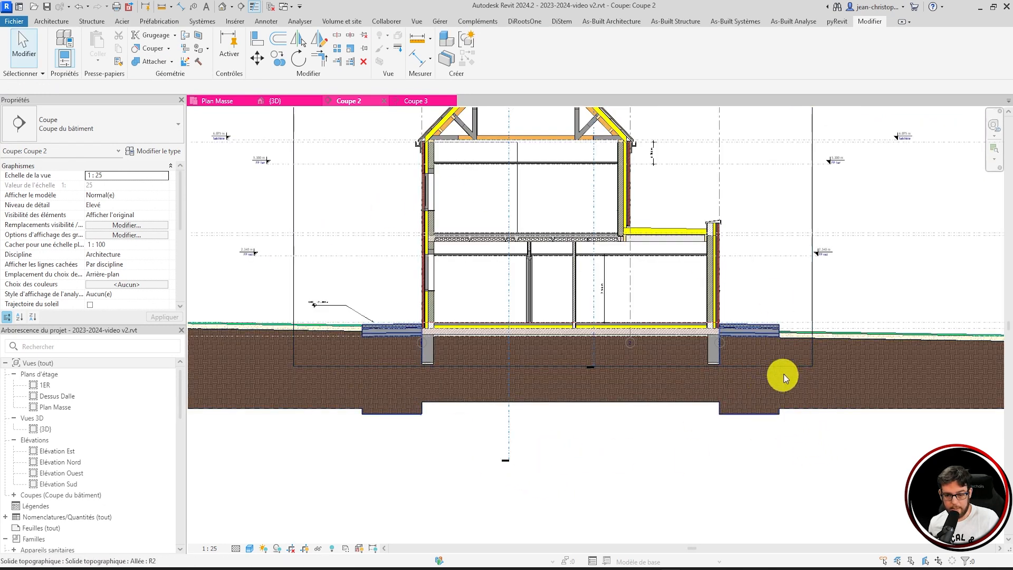
Lower the bottom edge of the Coupe 2 crop region below the footings and turn on view cropping
{"action": "left_click", "coordinate": [812, 285]}
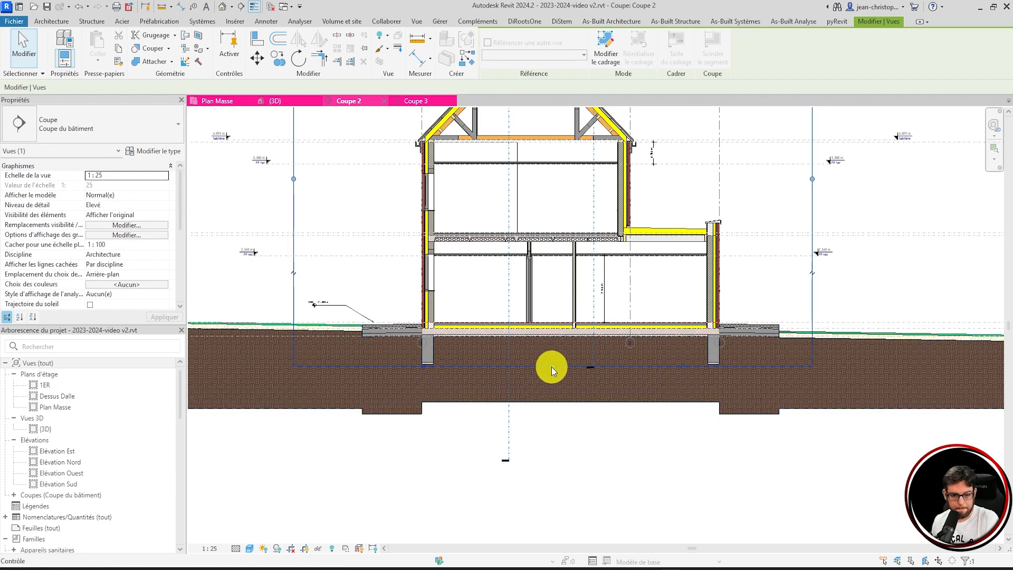
{"action": "left_click_drag", "start_coordinate": [552, 366], "coordinate": [562, 389]}
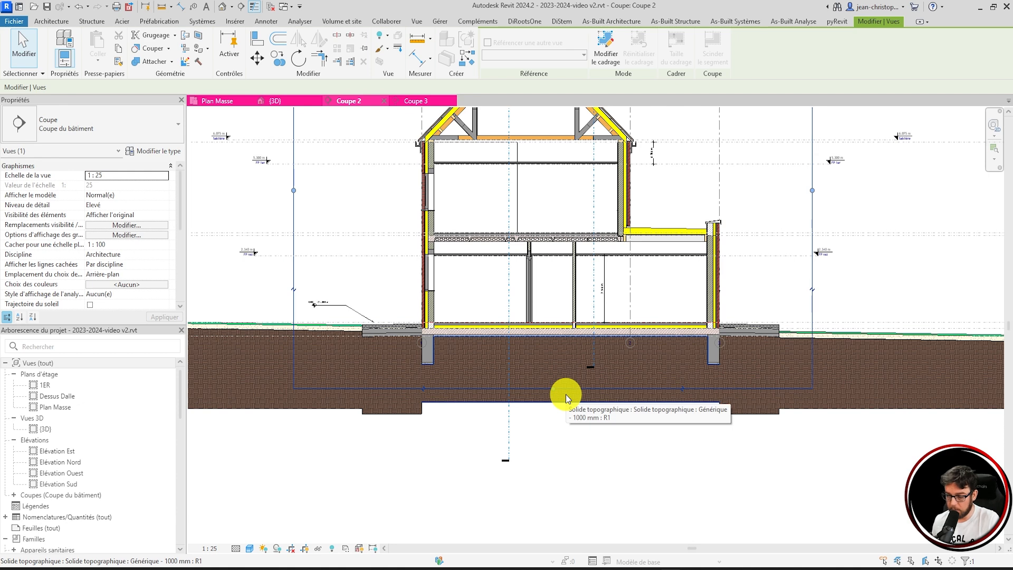
{"action": "left_click", "coordinate": [291, 549]}
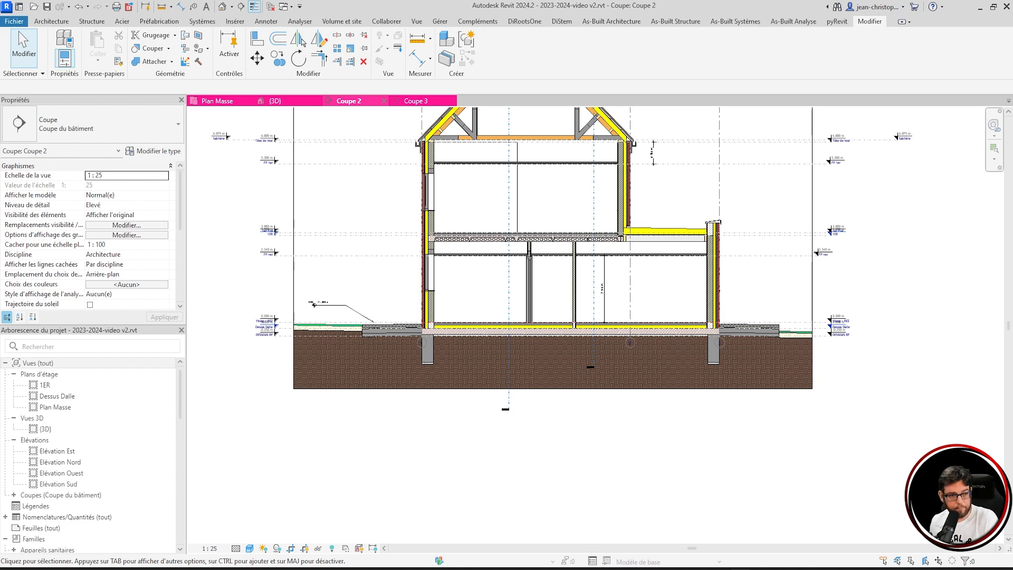
Open the Plan Masse floor plan and focus on the house and its plot
{"action": "left_click", "coordinate": [227, 100]}
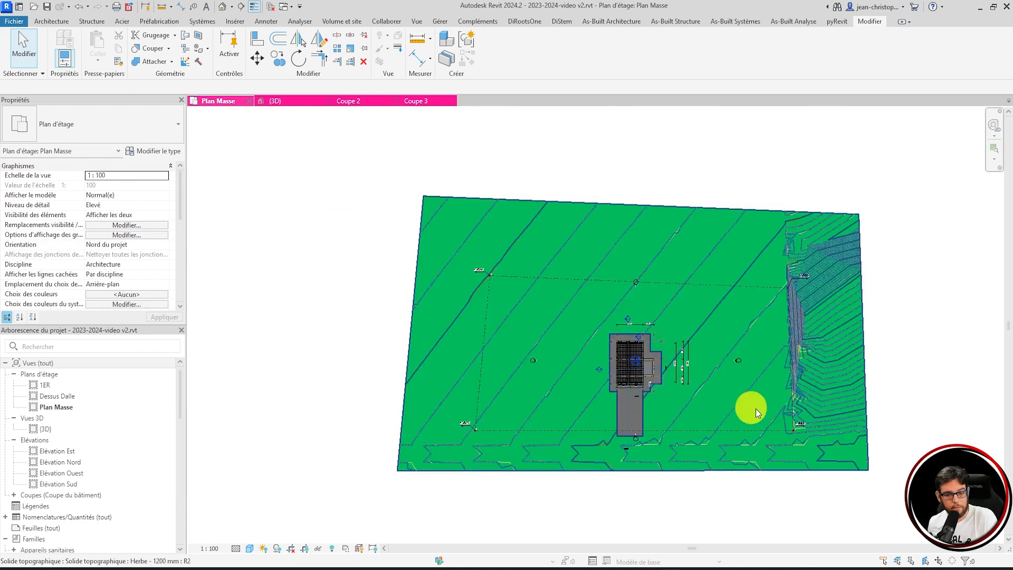
{"action": "scroll", "coordinate": [654, 525], "scroll_direction": "up", "scroll_amount": 4}
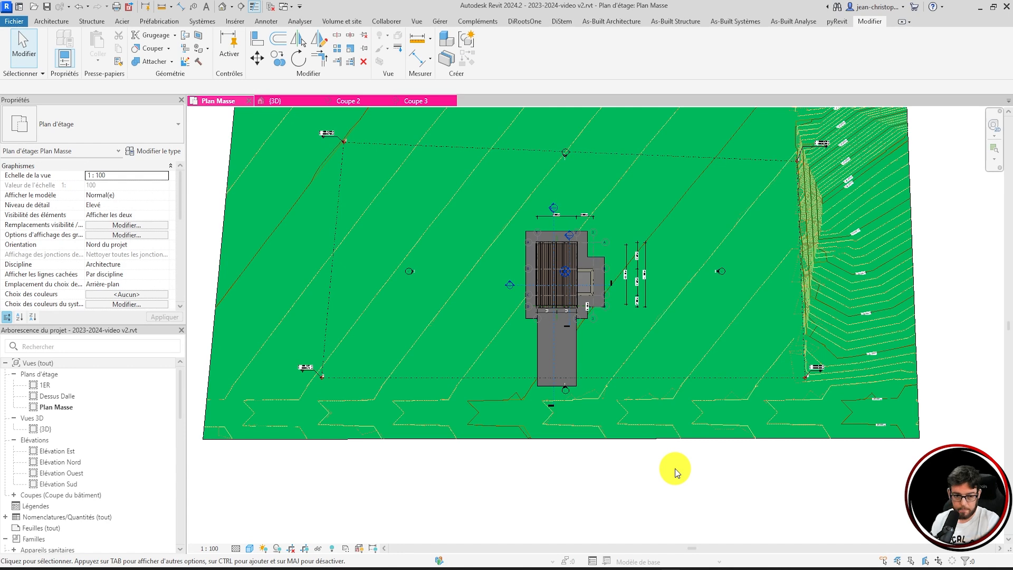
Open the project 2023-2024-video.rvt and examine the Voirie topographic solid, hedges and pool in its 3D view
{"action": "left_click", "coordinate": [35, 6]}
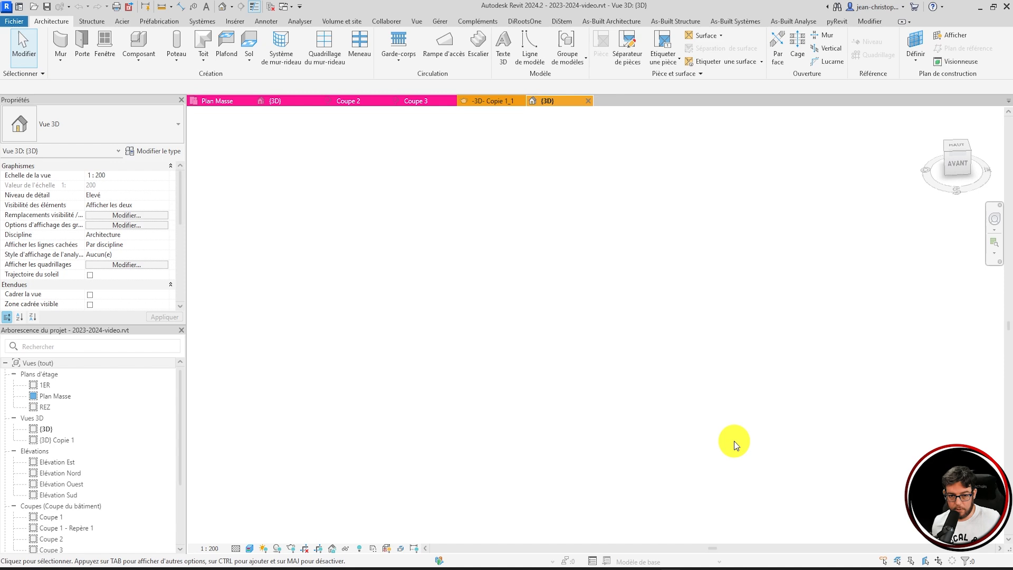
{"action": "scroll", "coordinate": [611, 449], "scroll_direction": "down", "scroll_amount": 5}
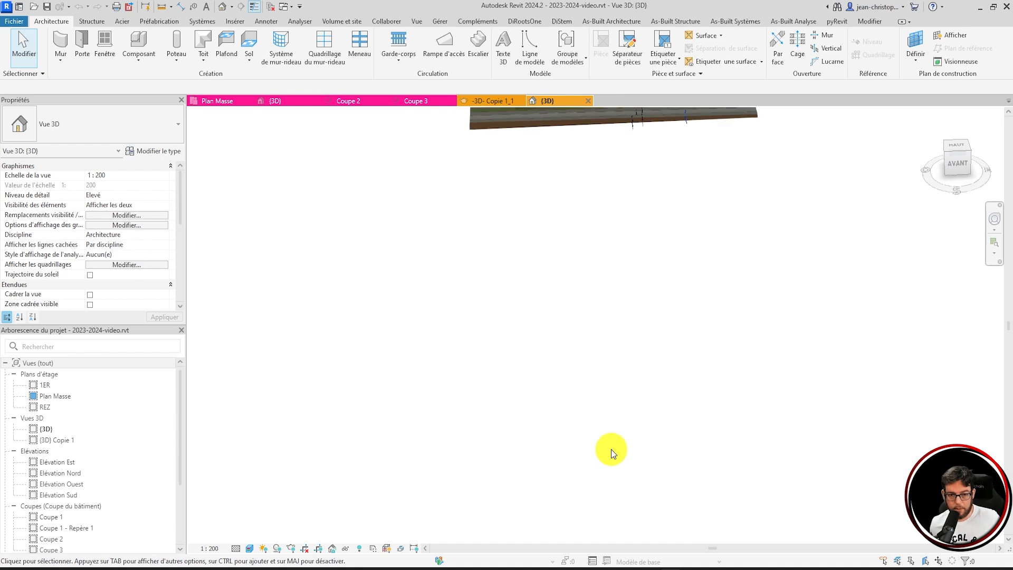
{"action": "scroll", "coordinate": [629, 224], "scroll_direction": "up", "scroll_amount": 6}
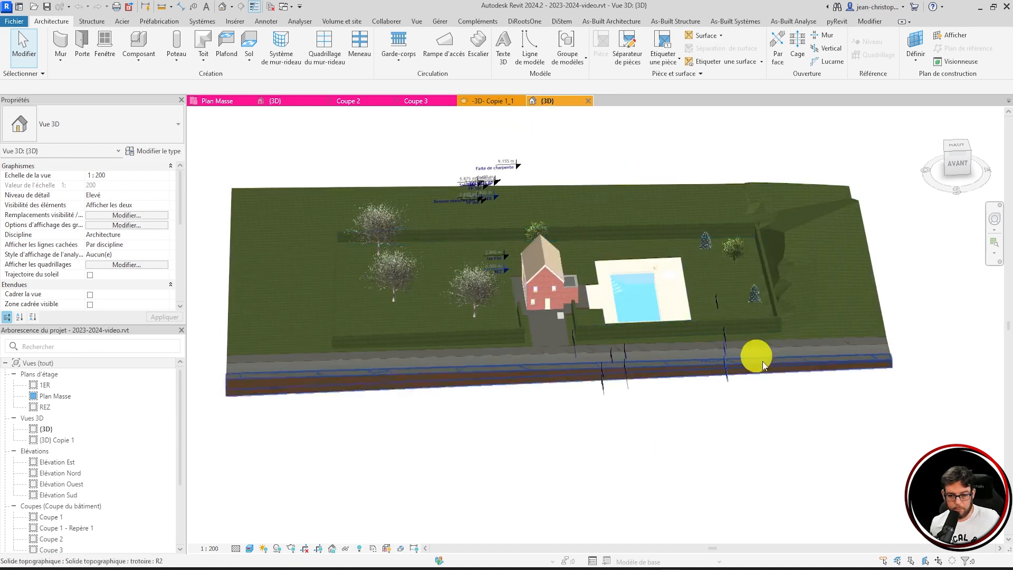
{"action": "left_click", "coordinate": [767, 362]}
{"action": "middle_click_drag", "start_coordinate": [861, 416], "coordinate": [762, 371], "text": "shift"}
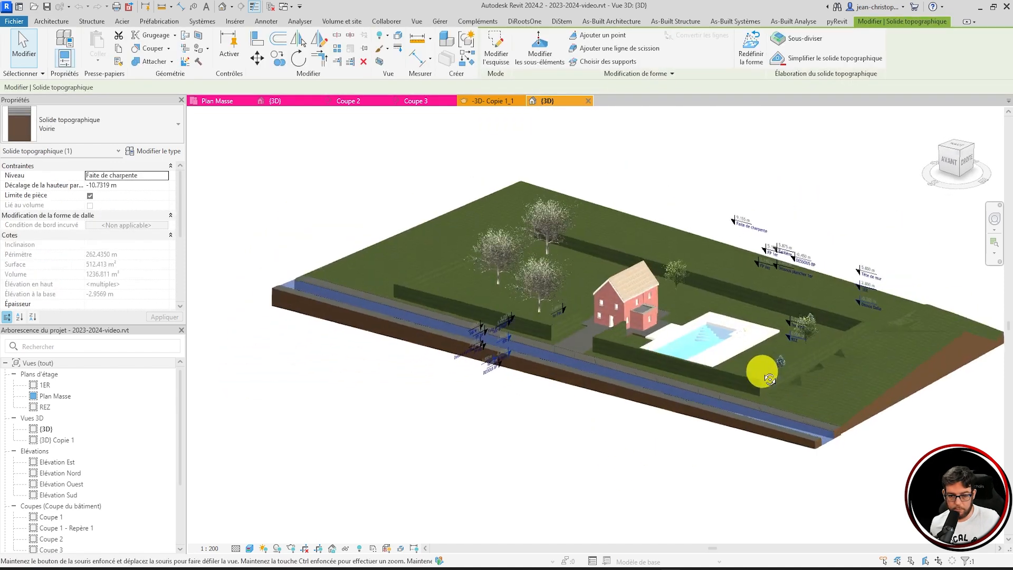
{"action": "left_click", "coordinate": [638, 458]}
{"action": "scroll", "coordinate": [632, 418], "scroll_direction": "up", "scroll_amount": 2}
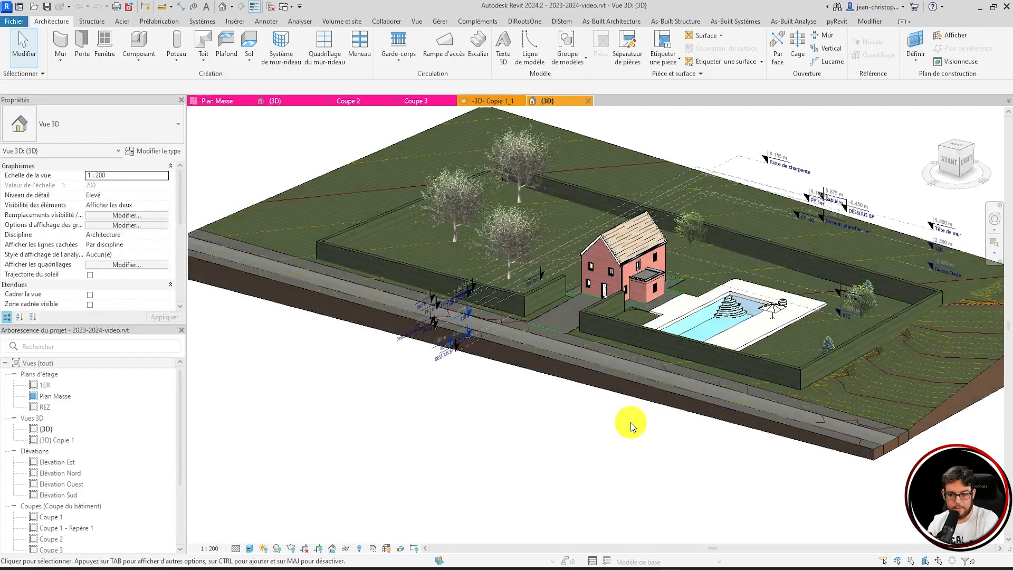